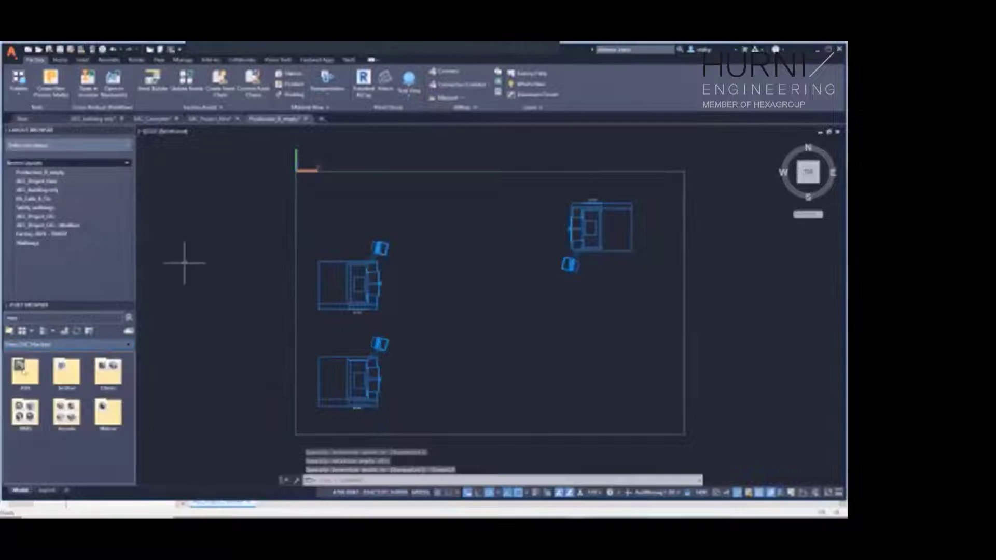
# Step: Insert the AXA - VHC 2 machine asset along the upper edge of the hall, between the existing machines, with the default rotation
pyautogui.doubleClick(26, 374)
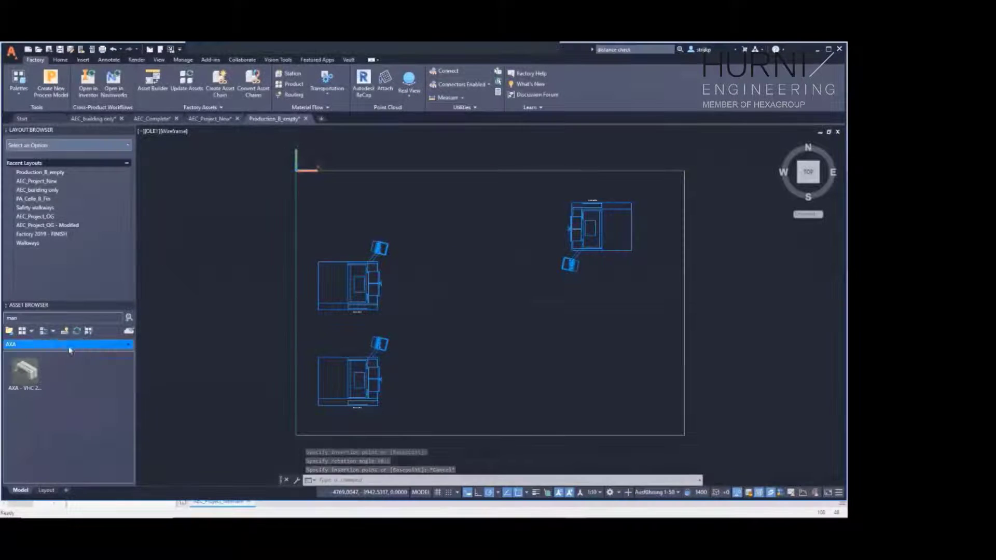
pyautogui.moveTo(26, 375); pyautogui.dragTo(460, 223)
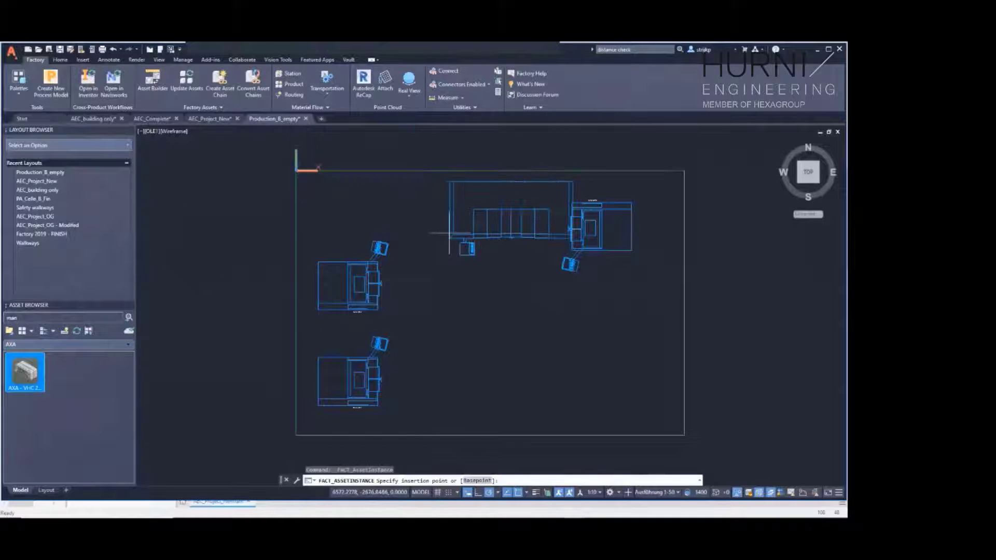
pyautogui.click(419, 225)
pyautogui.press('Return')
pyautogui.press('Escape')
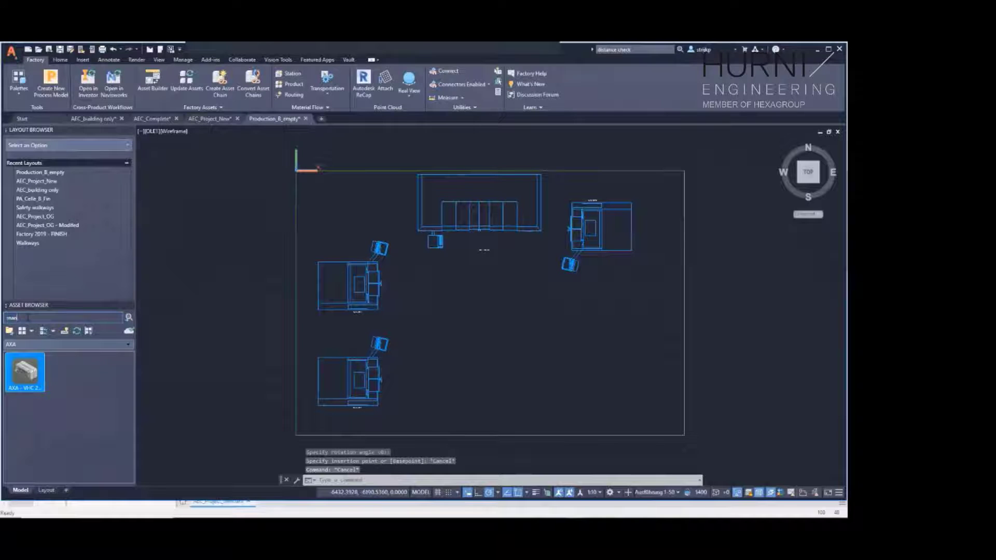
# Step: Search the assets for "man" and place a Man beside the control panel of the upper-left machine
pyautogui.press('Return')
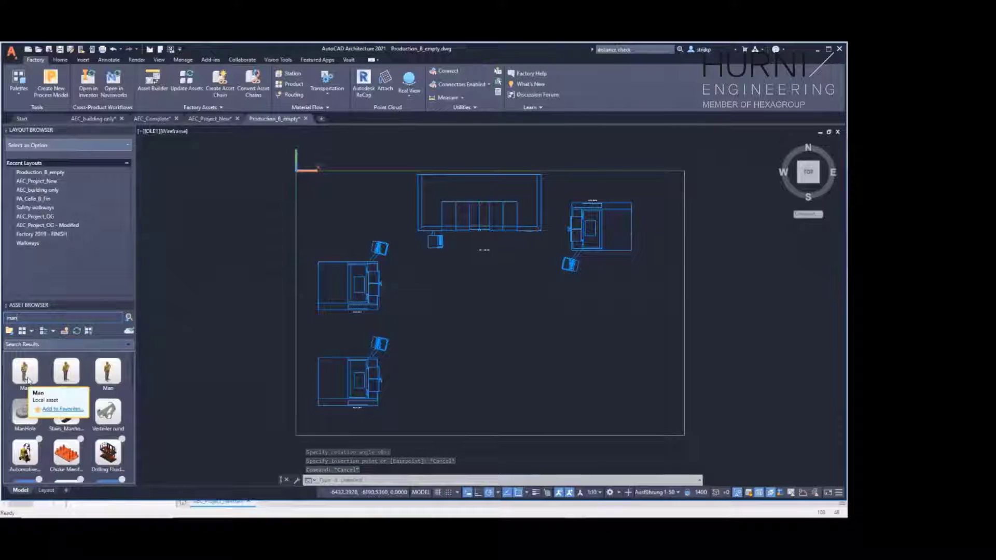
pyautogui.click(26, 373)
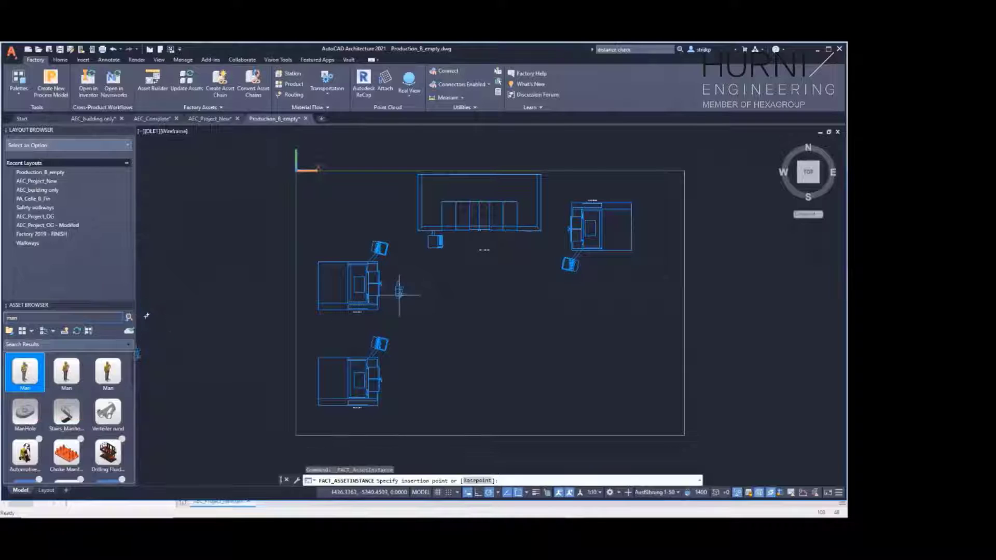
pyautogui.click(400, 294)
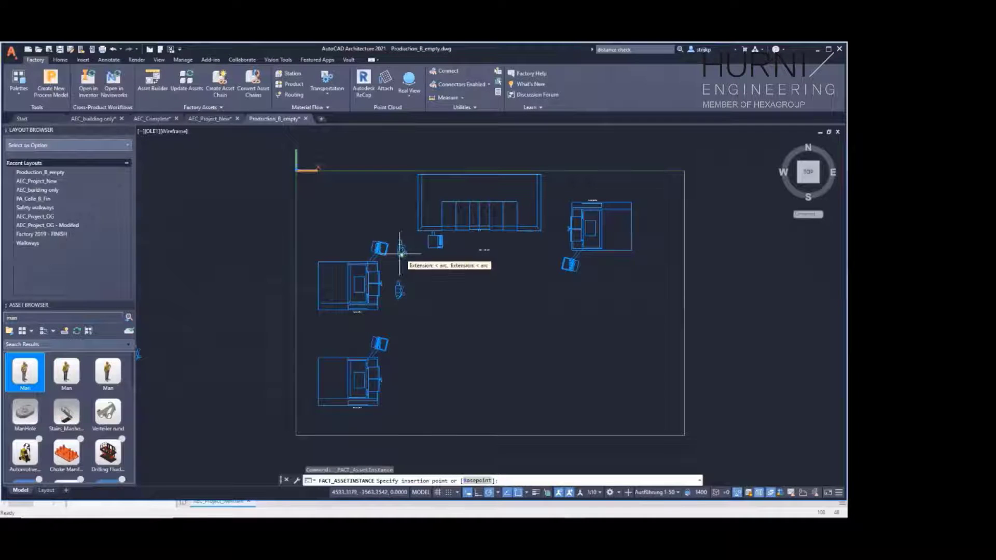
pyautogui.click(396, 254)
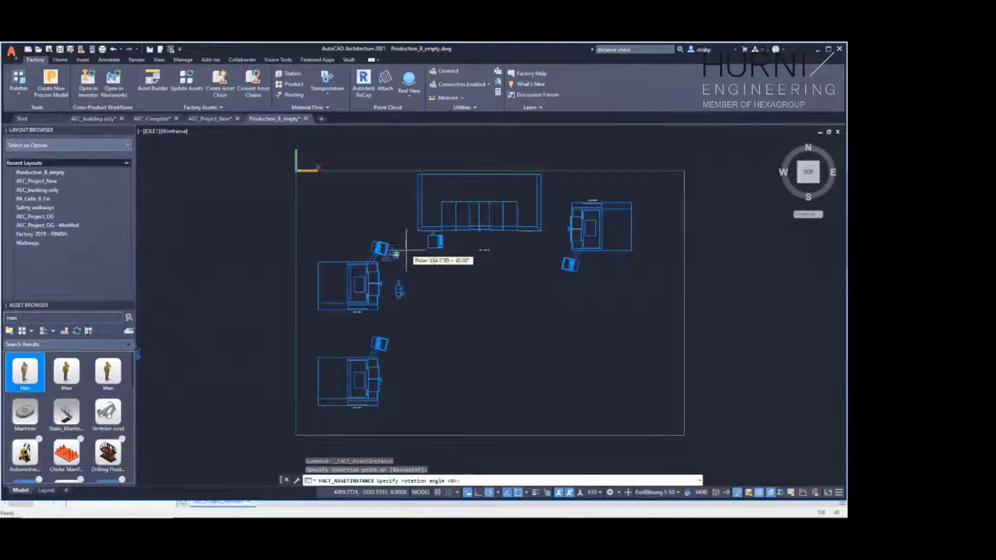
pyautogui.click(407, 257)
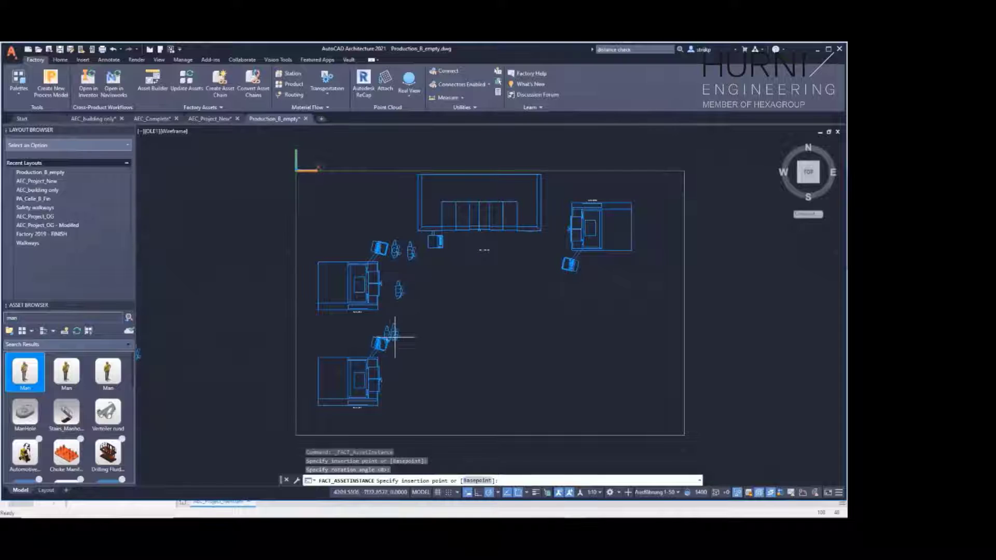
# Step: Place further Man assets beside the control panels of the lower-left, AXA and right-hand machines, rotating the right-hand one toward its panel
pyautogui.click(401, 336)
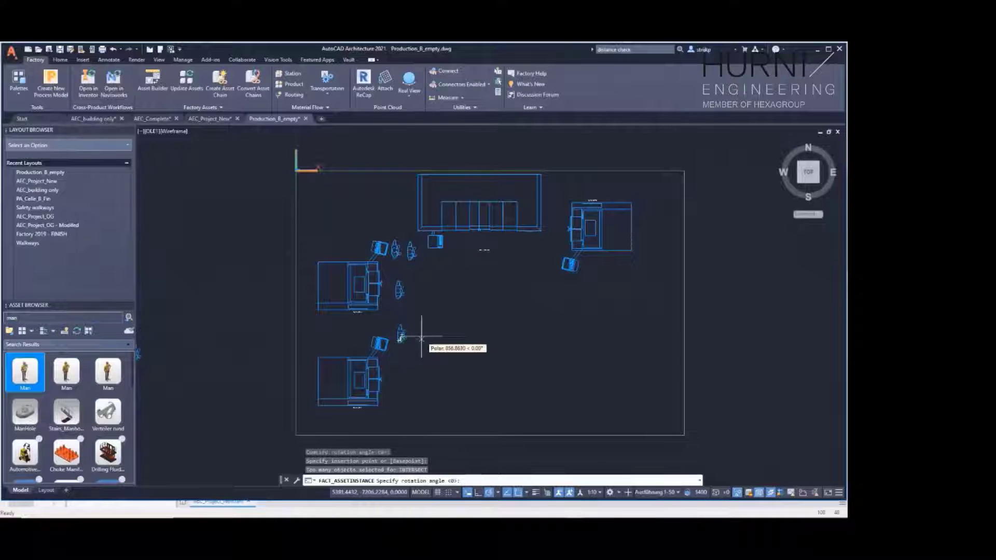
pyautogui.click(422, 338)
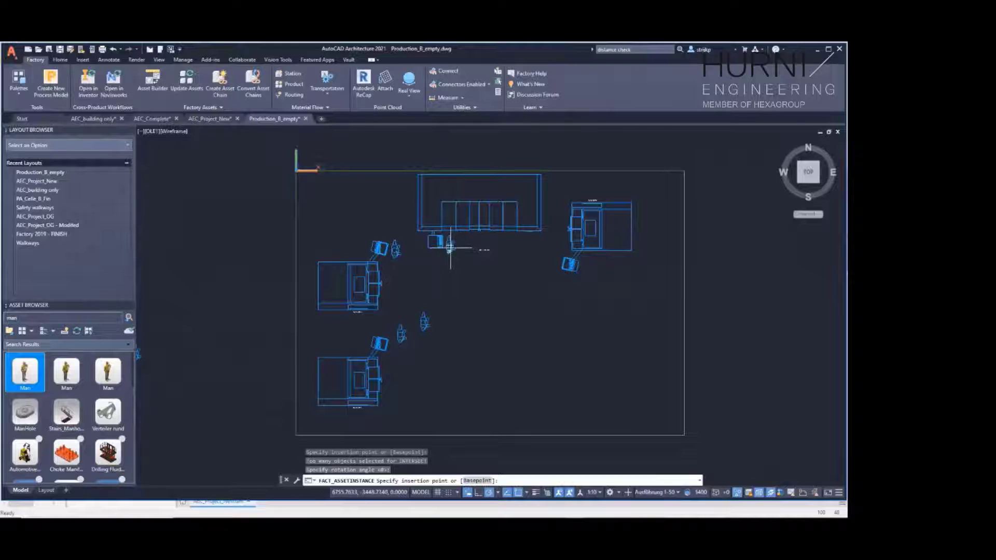
pyautogui.click(452, 246)
pyautogui.click(470, 250)
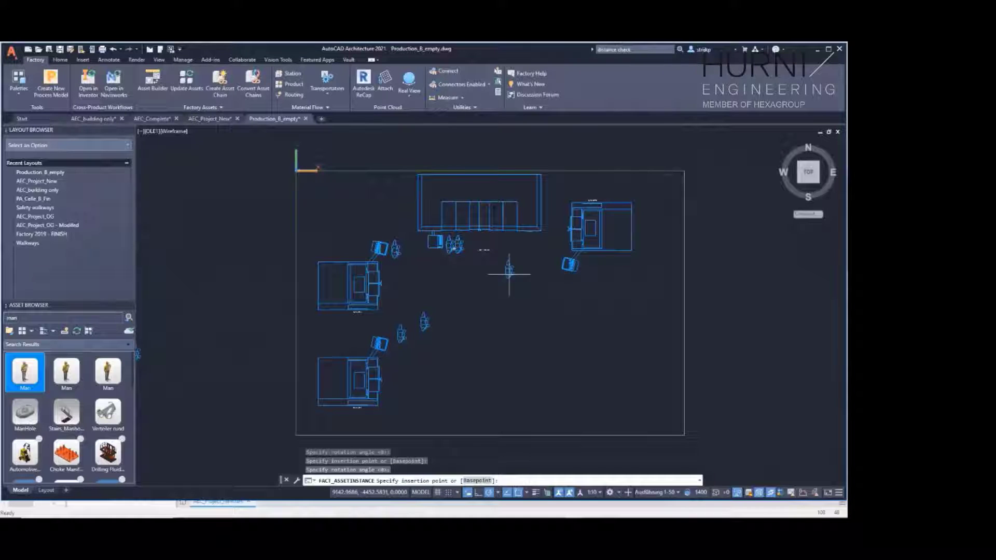
pyautogui.click(551, 257)
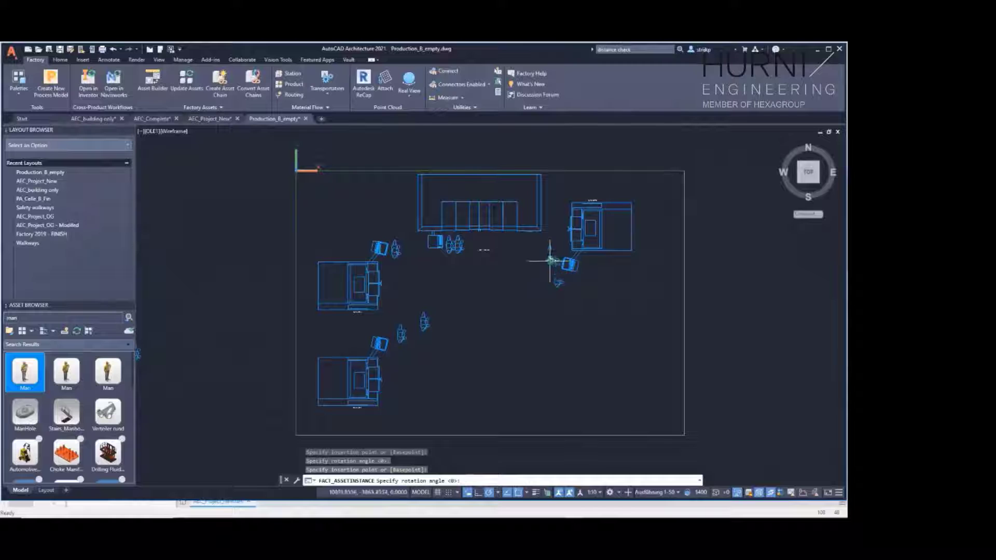
pyautogui.click(598, 286)
pyautogui.press('Escape')
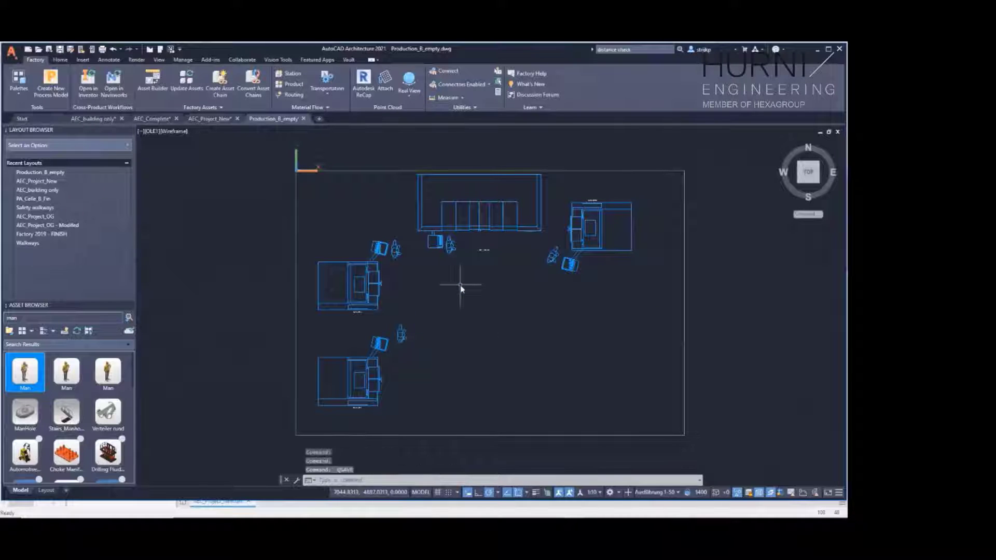
# Step: Measure the distance between the operators of the two left-hand machines
pyautogui.scroll(2, 438, 323)
pyautogui.click(449, 97)
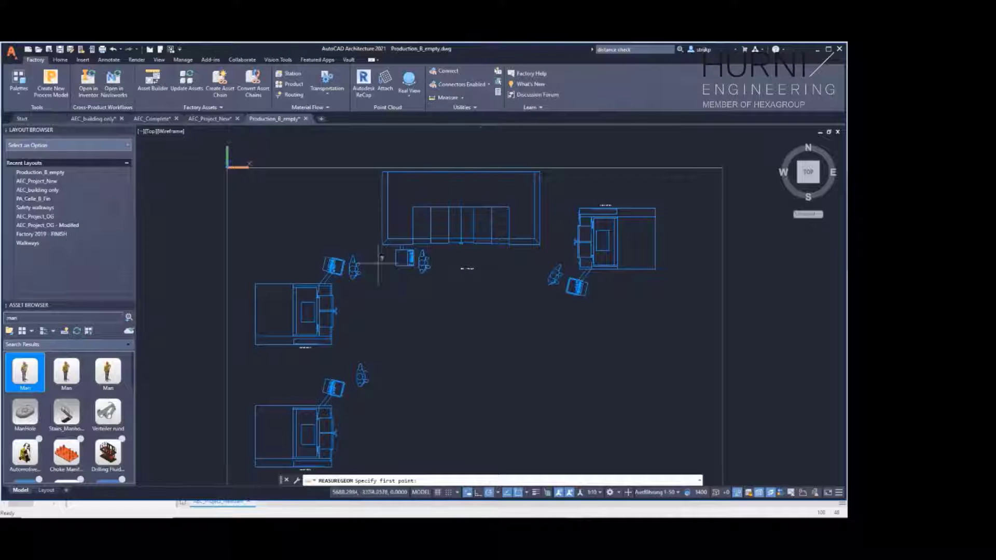
pyautogui.click(360, 367)
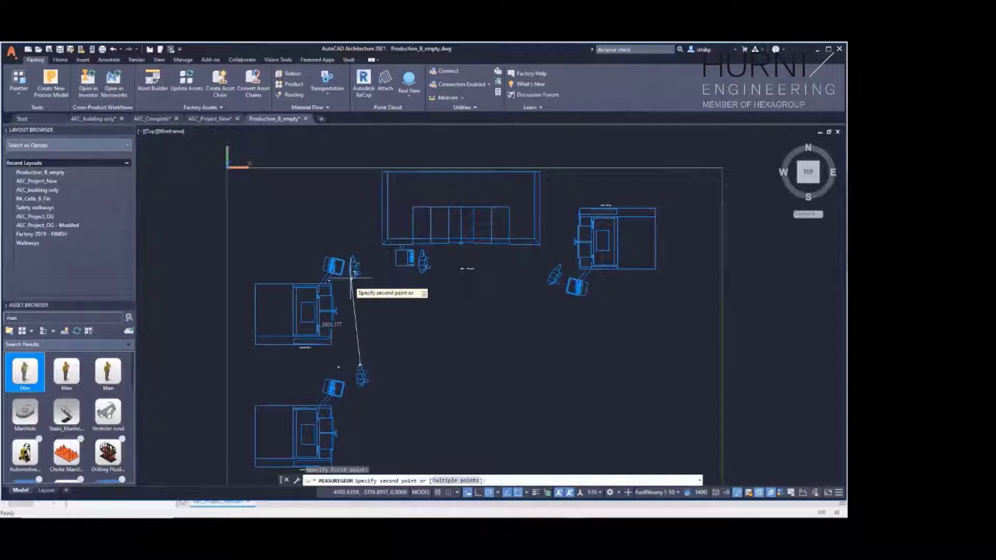
pyautogui.click(353, 275)
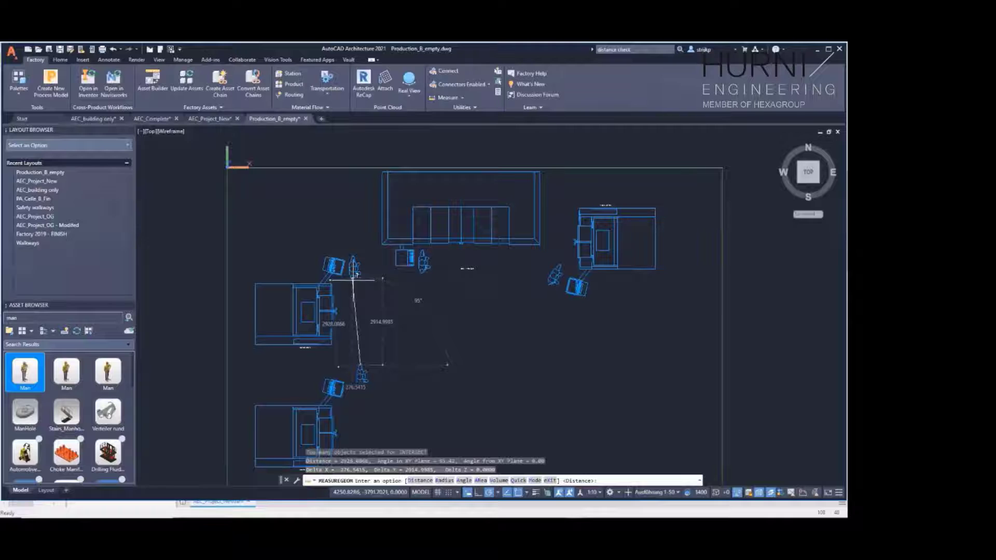
pyautogui.press('Escape')
# Step: Measure the distance between the AXA machine's operator and the upper-left machine's operator
pyautogui.scroll(3, 426, 265)
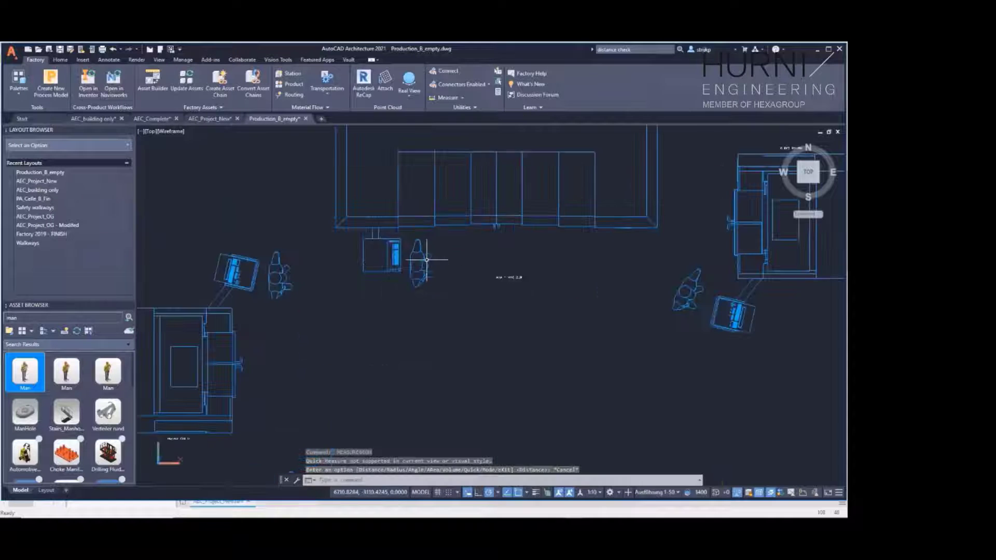
pyautogui.press('Return')
pyautogui.click(423, 274)
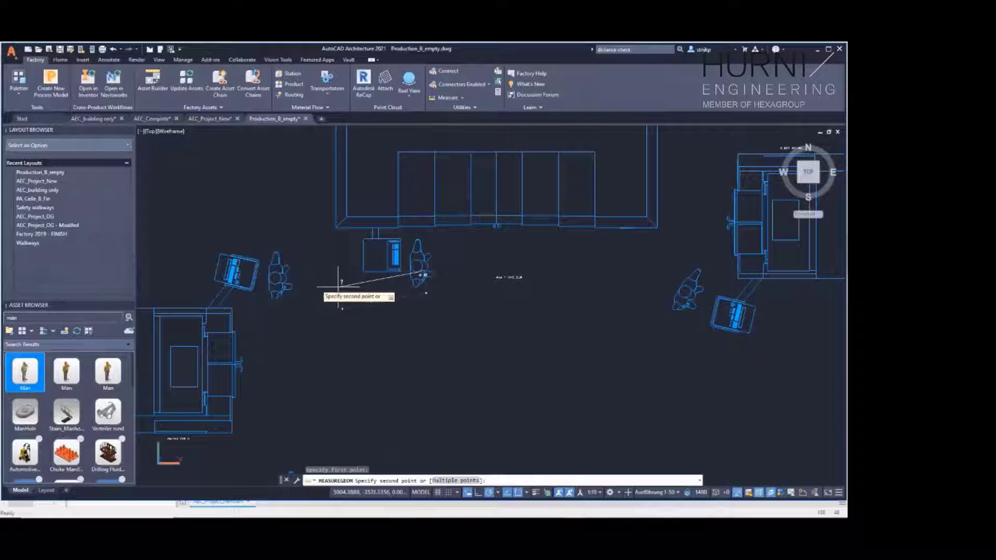
pyautogui.click(283, 276)
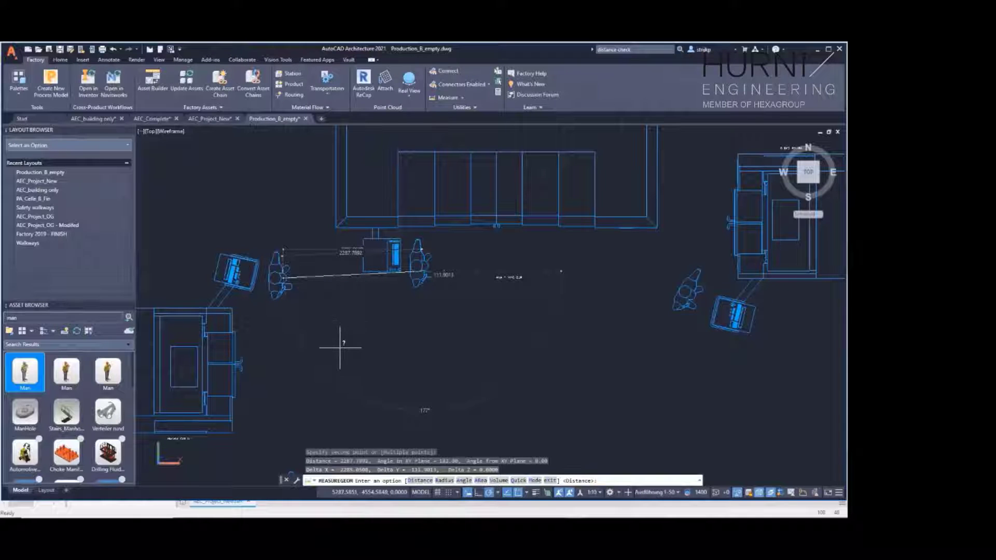
pyautogui.press('Escape')
# Step: Save the Production_B_empty layout and open it in Navisworks
pyautogui.scroll(-2, 356, 352)
pyautogui.scroll(-2, 356, 352)
pyautogui.hotkey('ctrl', 's')
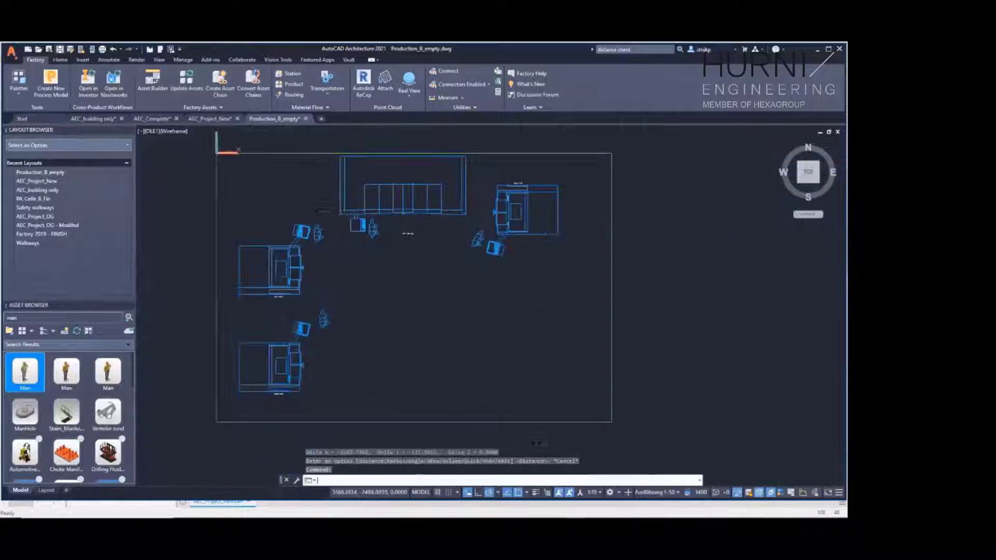
pyautogui.click(114, 81)
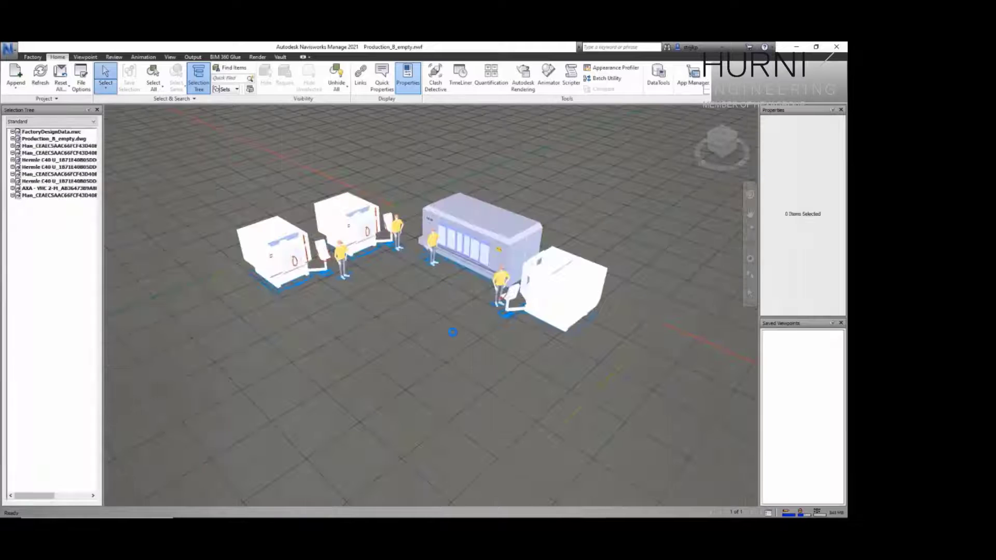
# Step: Add a new clash test in Clash Detective and choose the four Man parts as Selection A
pyautogui.moveTo(449, 334)
pyautogui.keyDown('shift'); pyautogui.mouseDown(button='middle')
pyautogui.moveTo(467, 343)
pyautogui.moveTo(527, 334)
pyautogui.moveTo(470, 345)
pyautogui.moveTo(441, 321)
pyautogui.mouseUp(button='middle'); pyautogui.keyUp('shift')
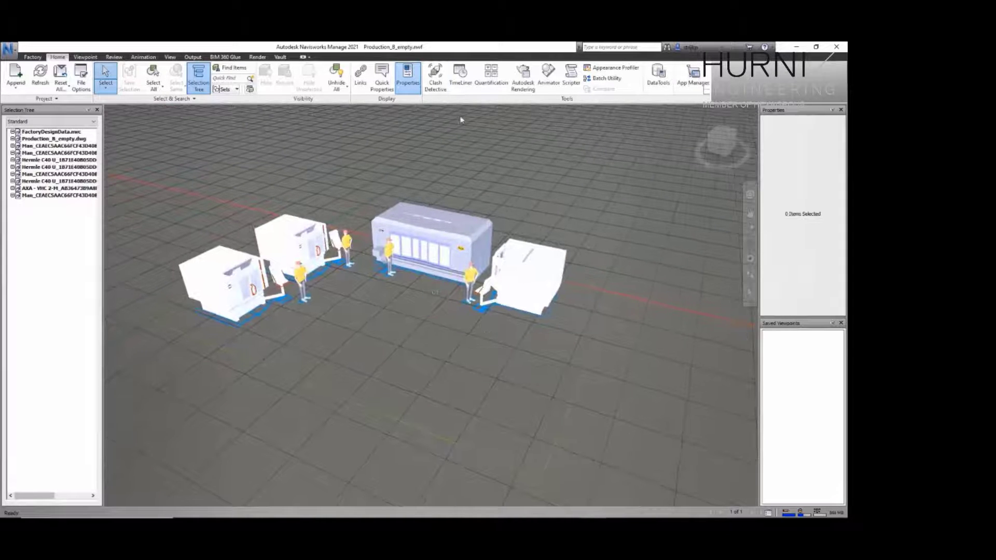
pyautogui.click(435, 77)
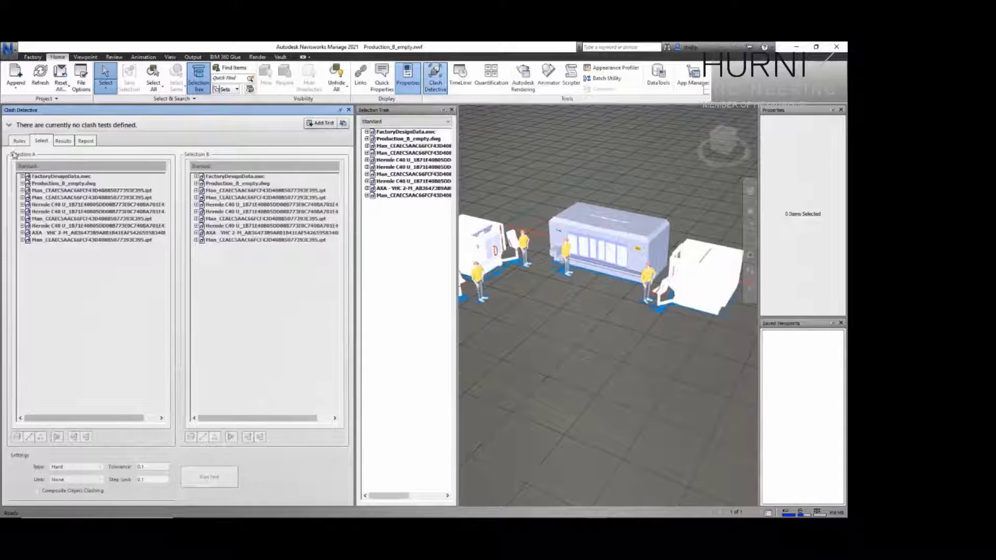
pyautogui.click(320, 123)
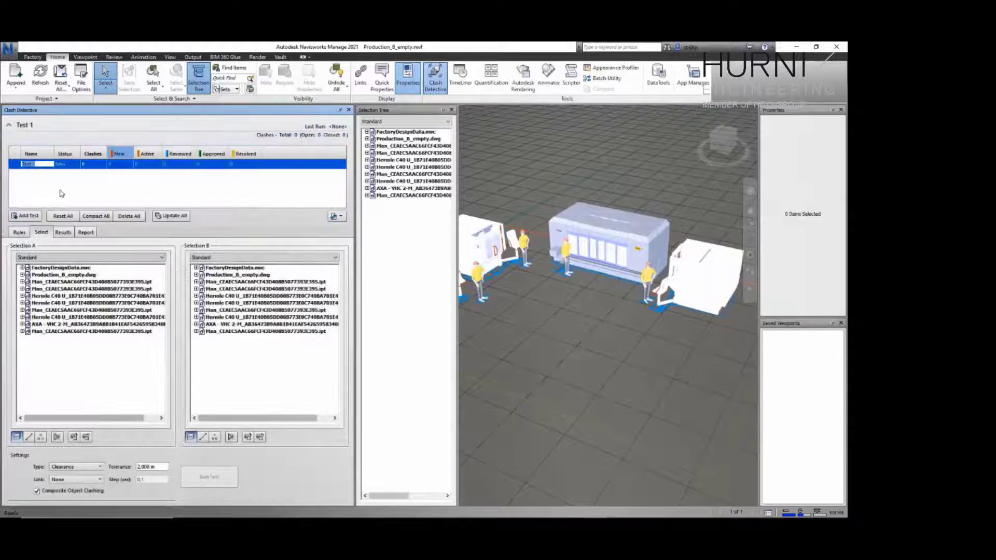
pyautogui.click(47, 282)
pyautogui.keyDown('ctrl'); pyautogui.click(44, 289); pyautogui.keyUp('ctrl')
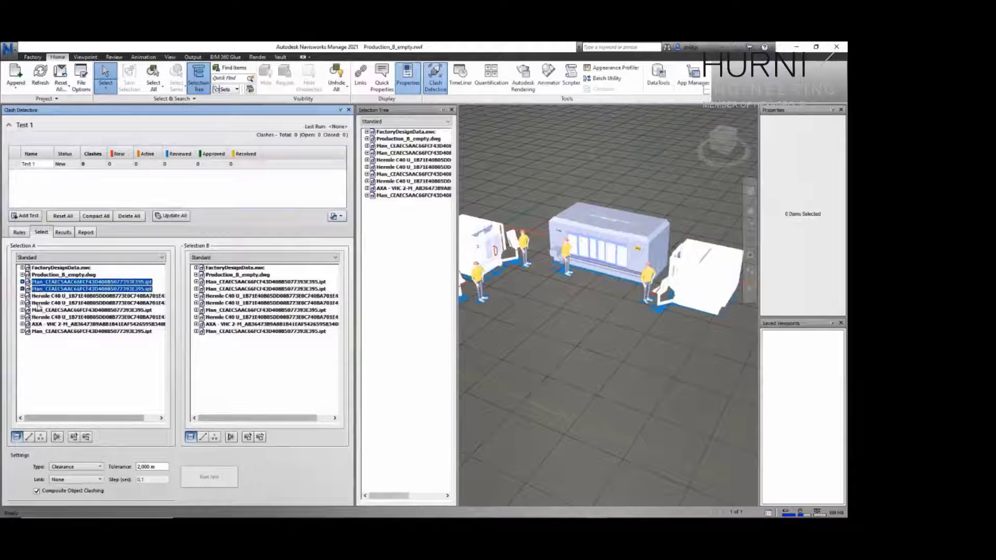
pyautogui.keyDown('ctrl'); pyautogui.click(40, 310); pyautogui.keyUp('ctrl')
pyautogui.keyDown('ctrl'); pyautogui.click(40, 331); pyautogui.keyUp('ctrl')
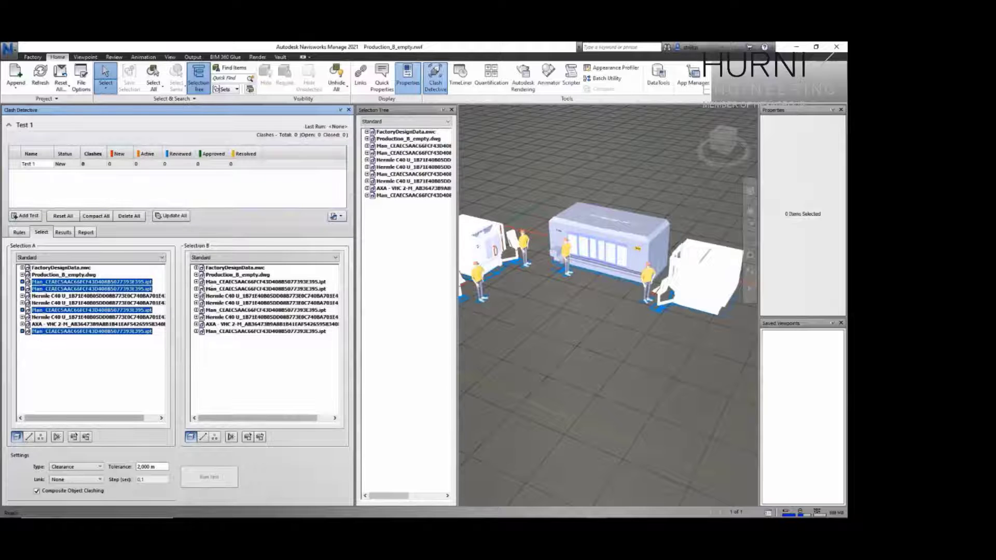
# Step: Choose the same four Man parts as Selection B of the clash test
pyautogui.click(208, 282)
pyautogui.keyDown('ctrl'); pyautogui.click(210, 289); pyautogui.keyUp('ctrl')
pyautogui.keyDown('ctrl'); pyautogui.click(210, 310); pyautogui.keyUp('ctrl')
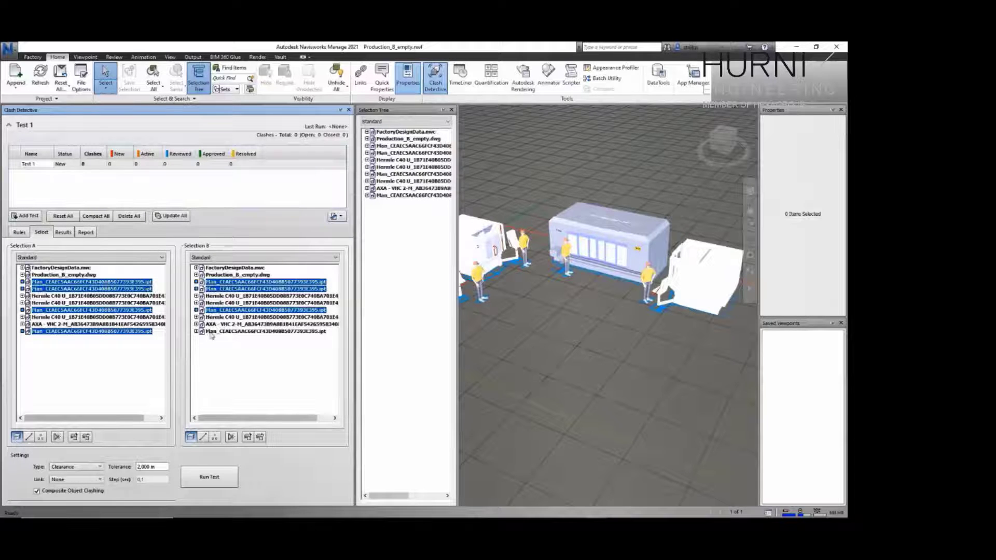
pyautogui.keyDown('ctrl'); pyautogui.click(211, 332); pyautogui.keyUp('ctrl')
# Step: Run the clash test between the operators as Clearance with a tolerance above 2 m and inspect the result in 3D
pyautogui.click(68, 468)
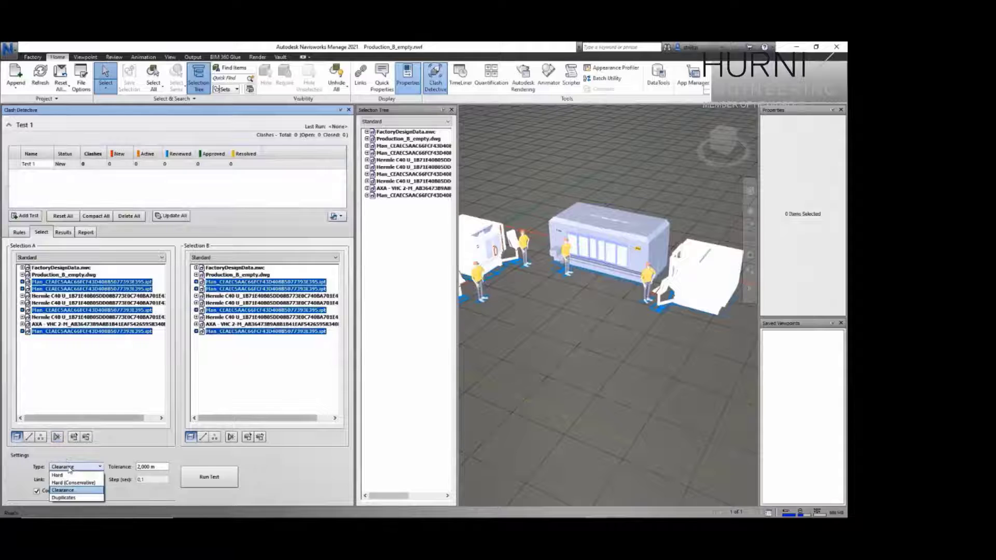
pyautogui.click(155, 471)
pyautogui.moveTo(160, 467); pyautogui.dragTo(124, 469)
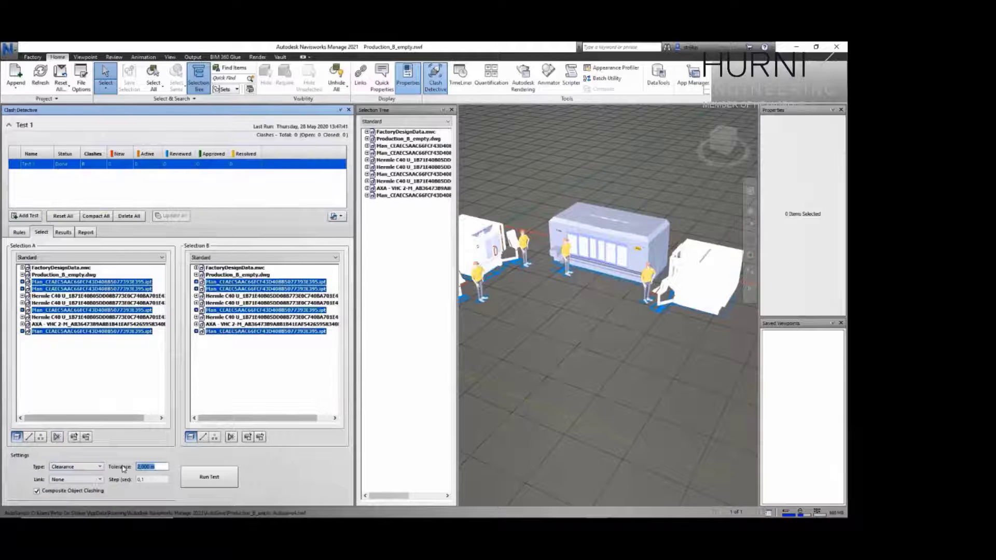
pyautogui.write('2')
pyautogui.press('Return')
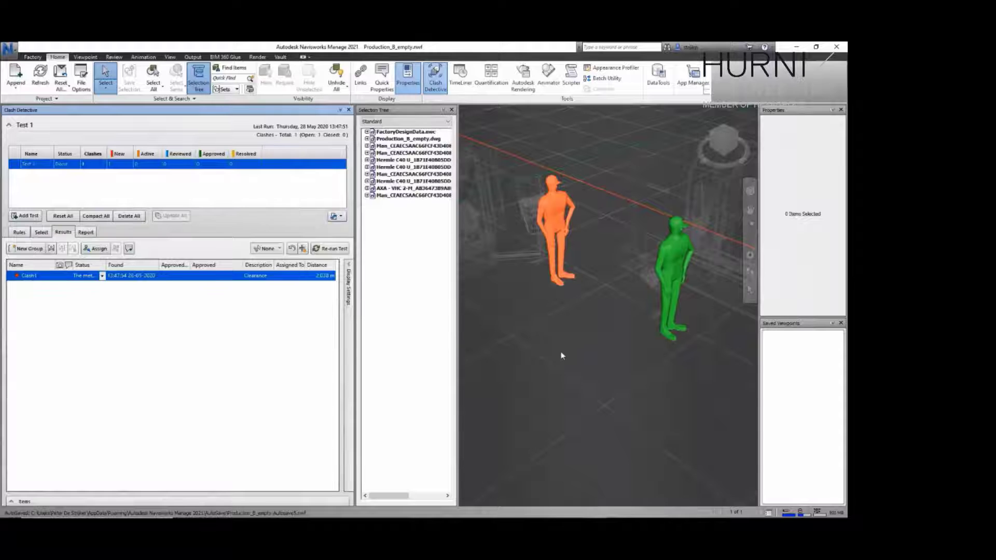
pyautogui.scroll(-3, 564, 350)
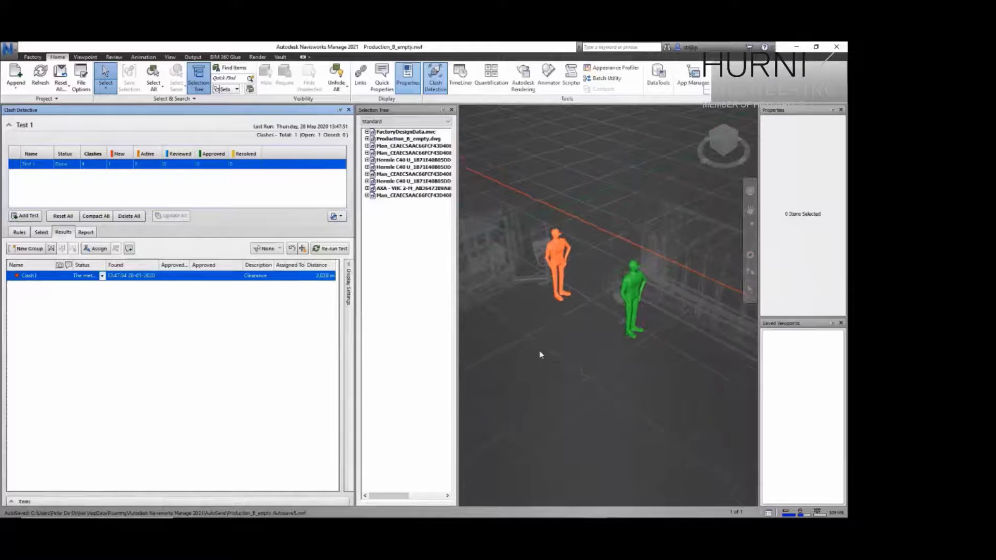
pyautogui.moveTo(591, 351); pyautogui.dragTo(612, 334, button='middle')
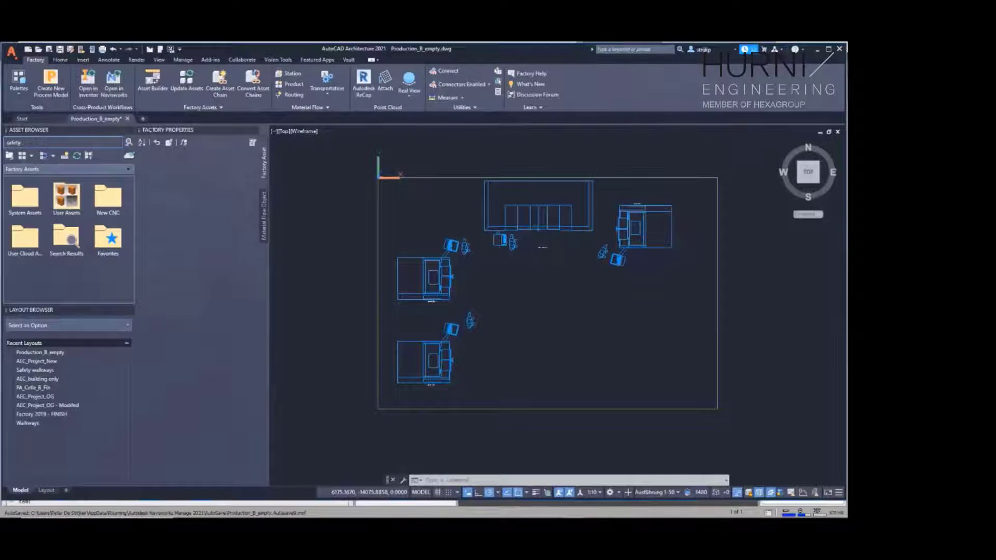
# Step: In AutoCAD Architecture, search the assets for "safety" and preview the "safety fence - multiple connectors" asset in 3D
pyautogui.click(128, 143)
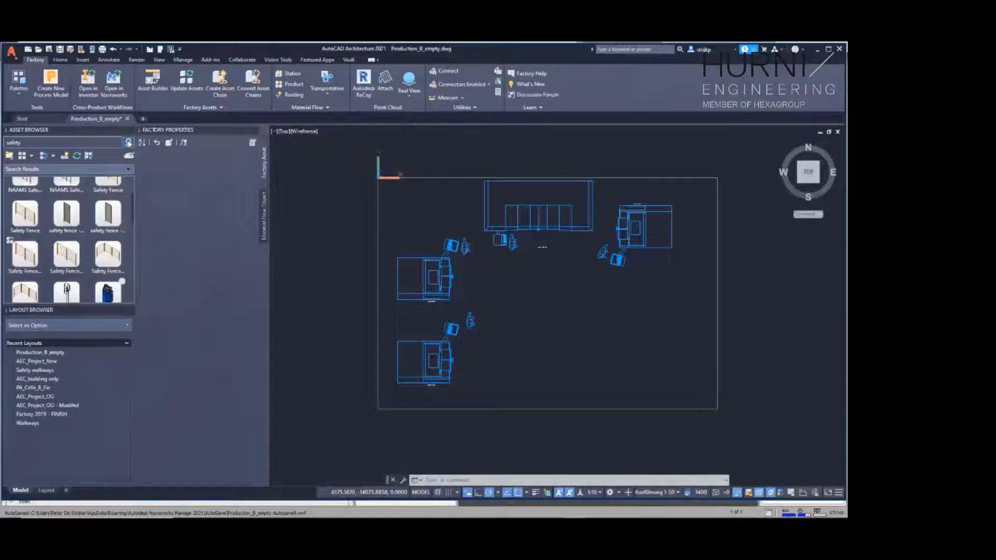
pyautogui.rightClick(109, 214)
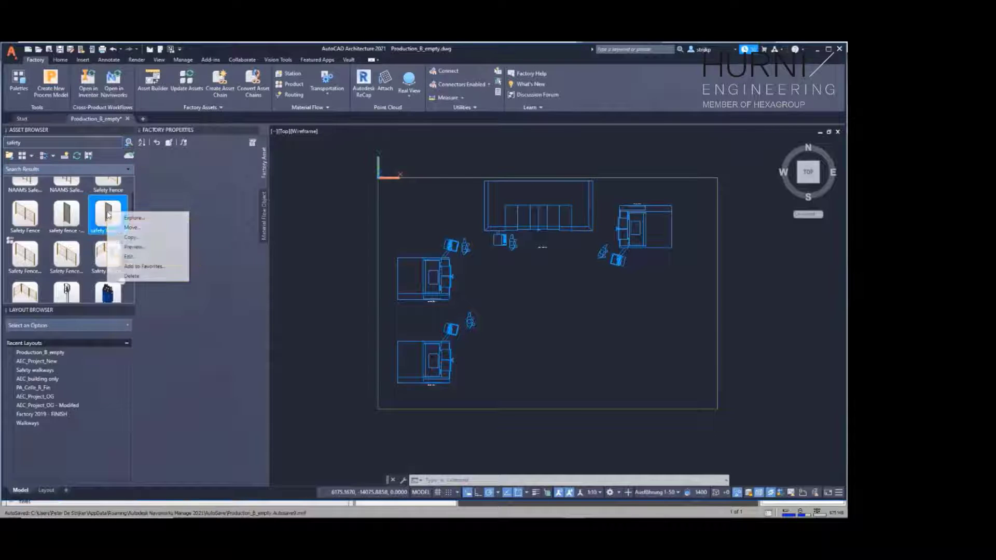
pyautogui.click(133, 247)
pyautogui.moveTo(226, 340)
pyautogui.mouseDown()
pyautogui.moveTo(244, 339)
pyautogui.moveTo(209, 336)
pyautogui.mouseUp()
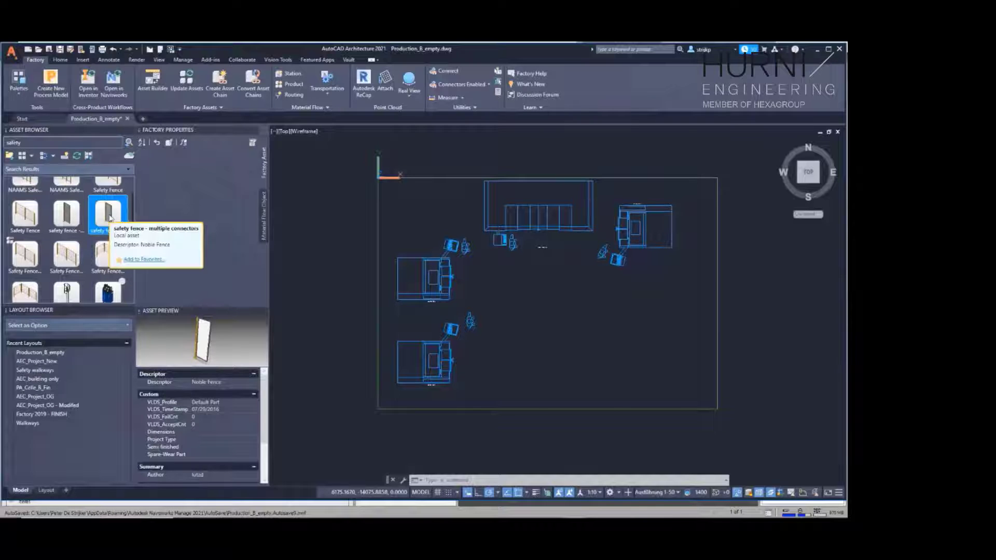
# Step: Place the "safety fence - multiple connectors" asset diagonally between the upper-row operator and the operator at the upper-left machine
pyautogui.moveTo(110, 218)
pyautogui.mouseDown()
pyautogui.moveTo(455, 270)
pyautogui.moveTo(484, 236)
pyautogui.mouseUp()
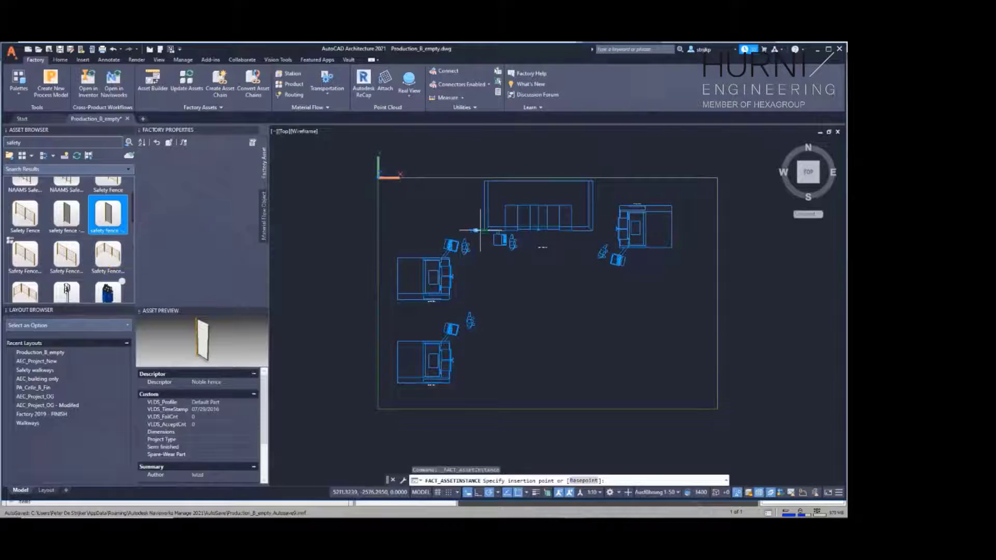
pyautogui.scroll(3, 480, 234)
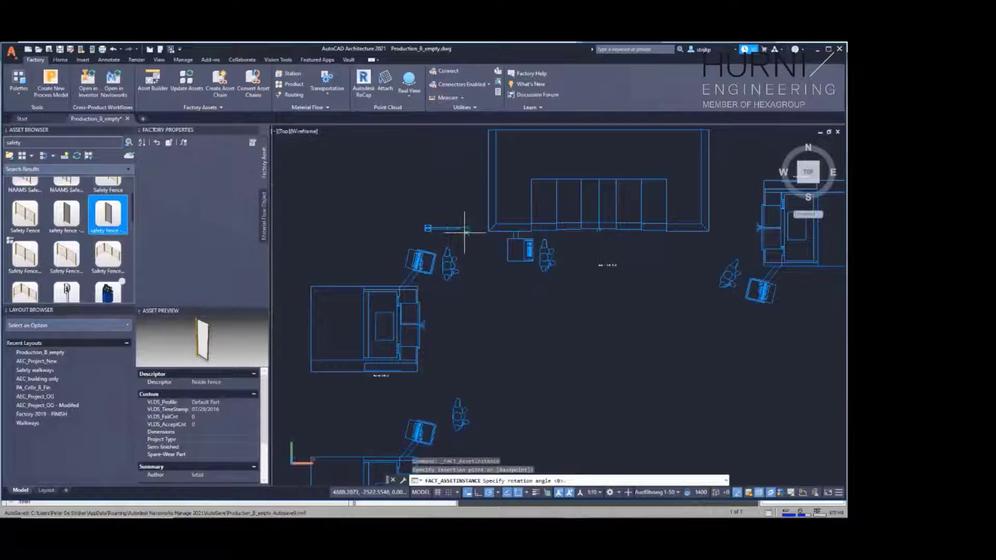
pyautogui.click(466, 252)
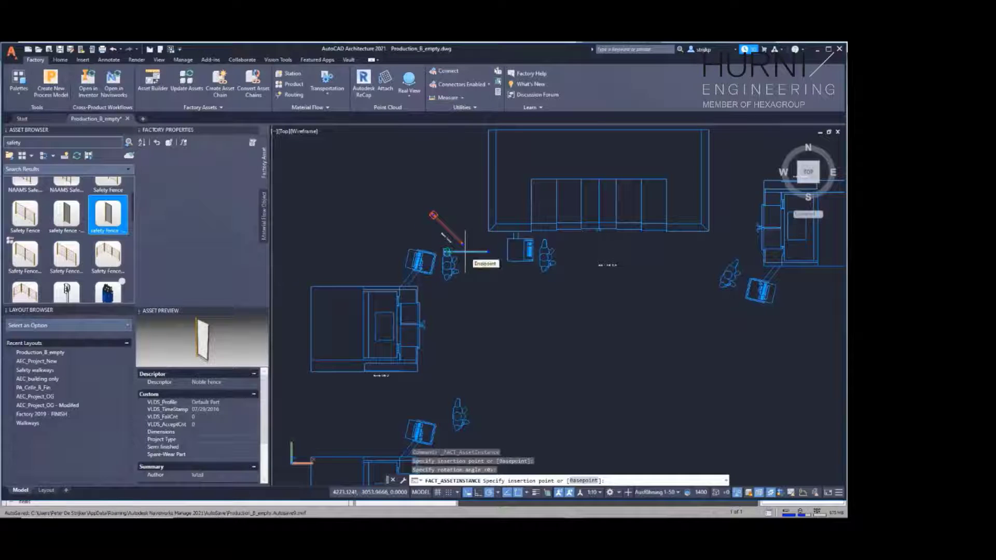
pyautogui.press('Escape')
# Step: Set the safety fence's length to 2500 and its right post to one connector, and shift it between the two operators
pyautogui.click(446, 218)
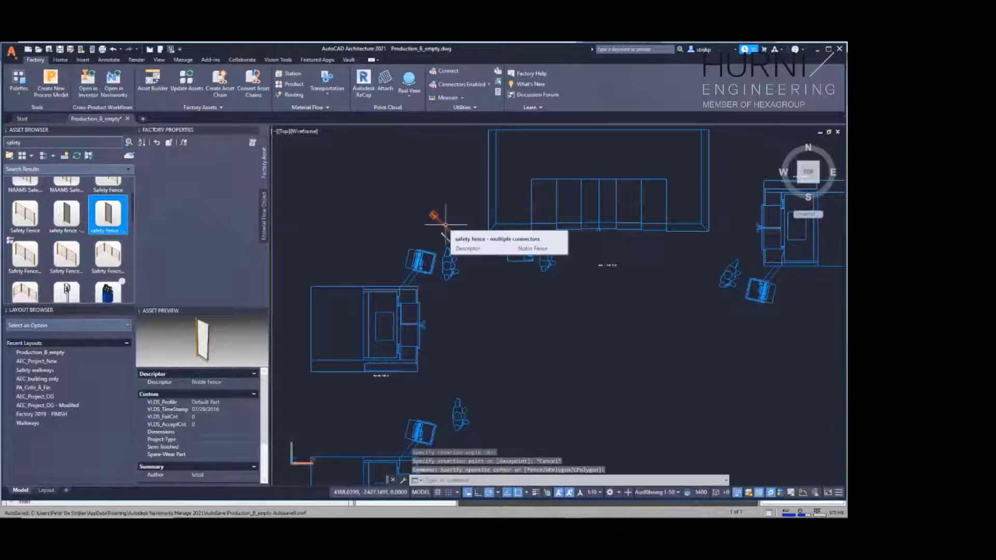
pyautogui.click(446, 226)
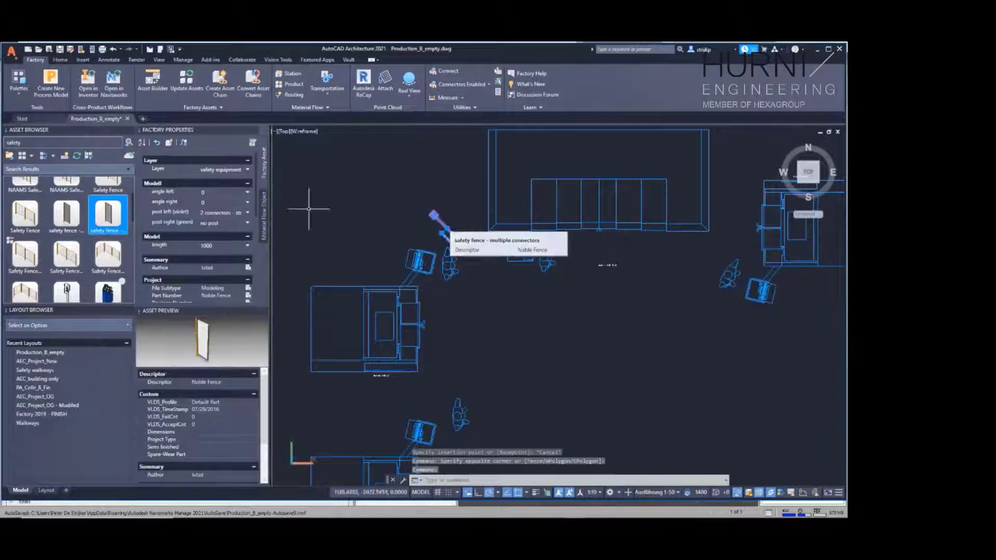
pyautogui.click(247, 245)
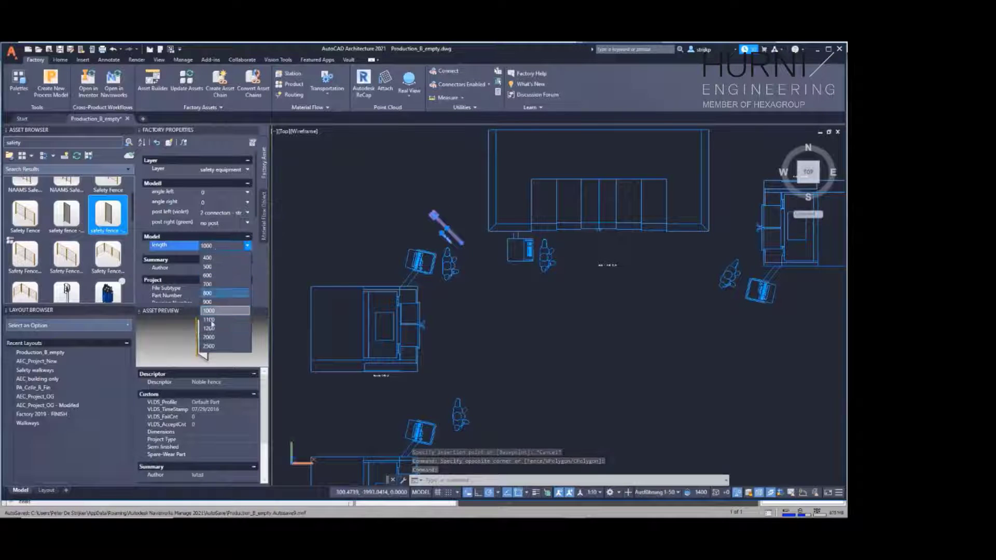
pyautogui.click(223, 347)
pyautogui.click(248, 223)
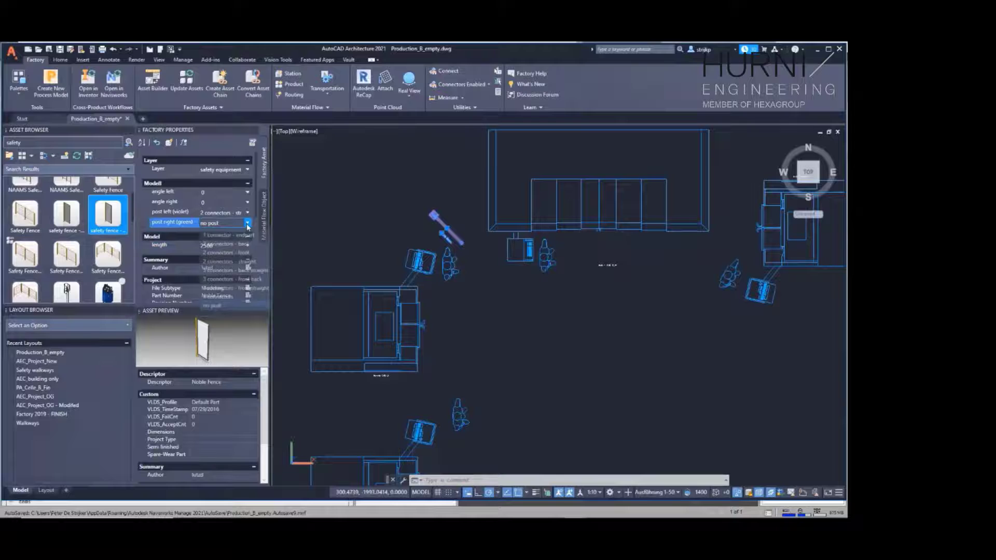
pyautogui.click(218, 234)
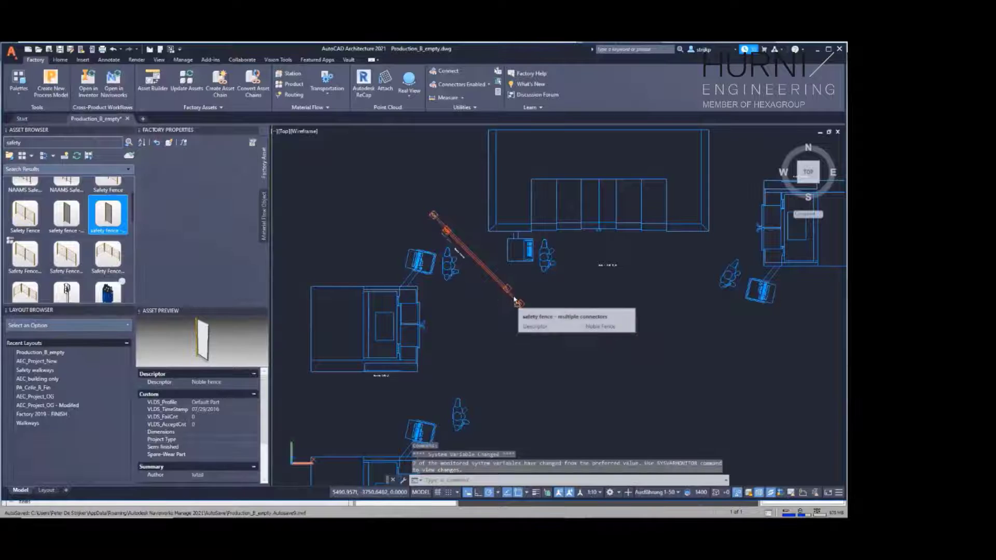
pyautogui.moveTo(514, 299); pyautogui.dragTo(524, 301)
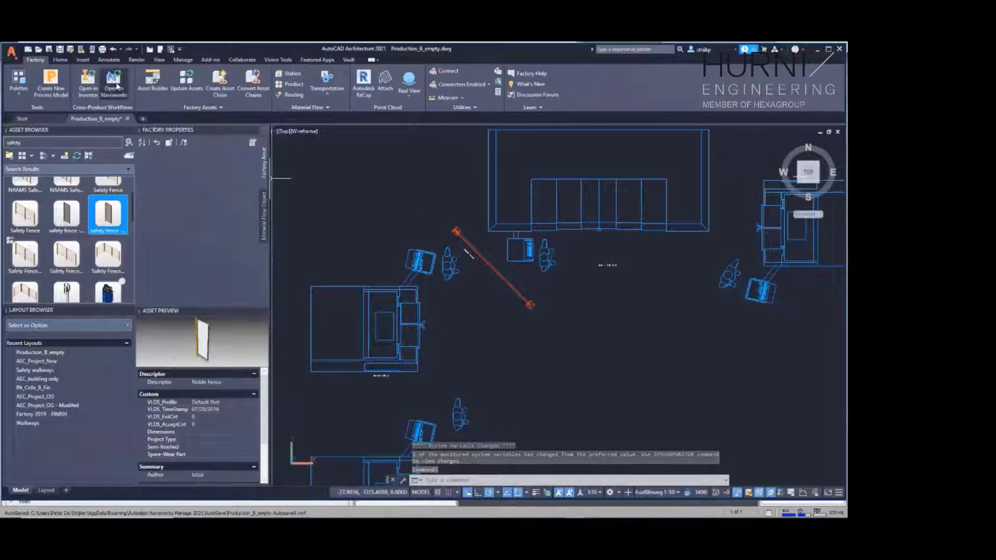
# Step: Open the layout in Navisworks and set the status of Clash2 to Resolved
pyautogui.click(116, 85)
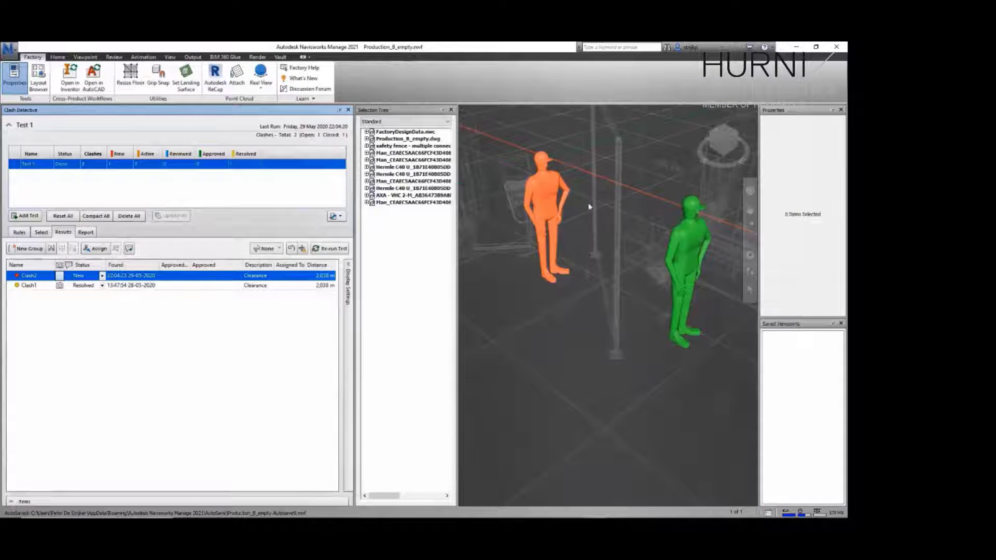
pyautogui.click(101, 276)
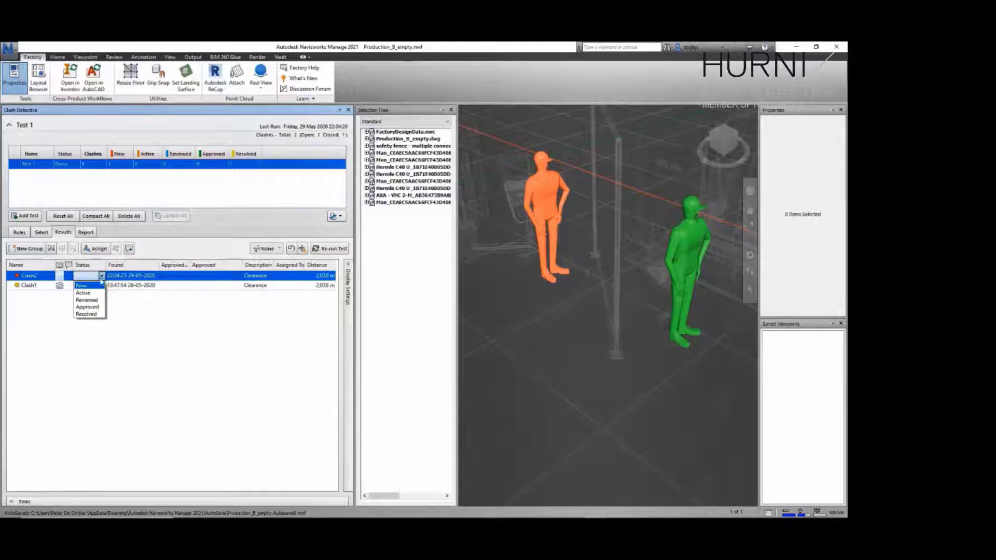
pyautogui.click(86, 314)
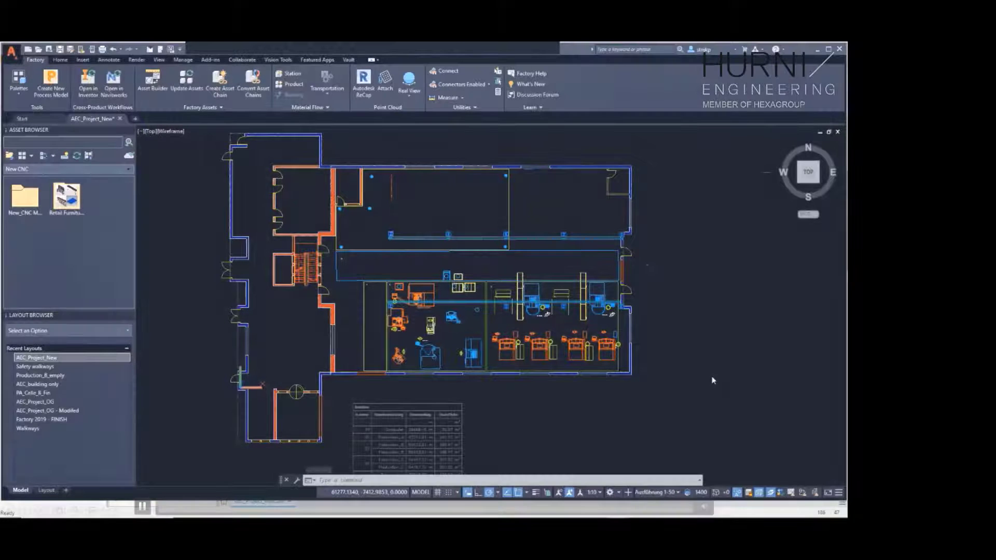
# Step: In the AEC_Project_New drawing, browse to the Hermle assets and open the Production_B external reference
pyautogui.click(24, 199)
pyautogui.doubleClick(23, 200)
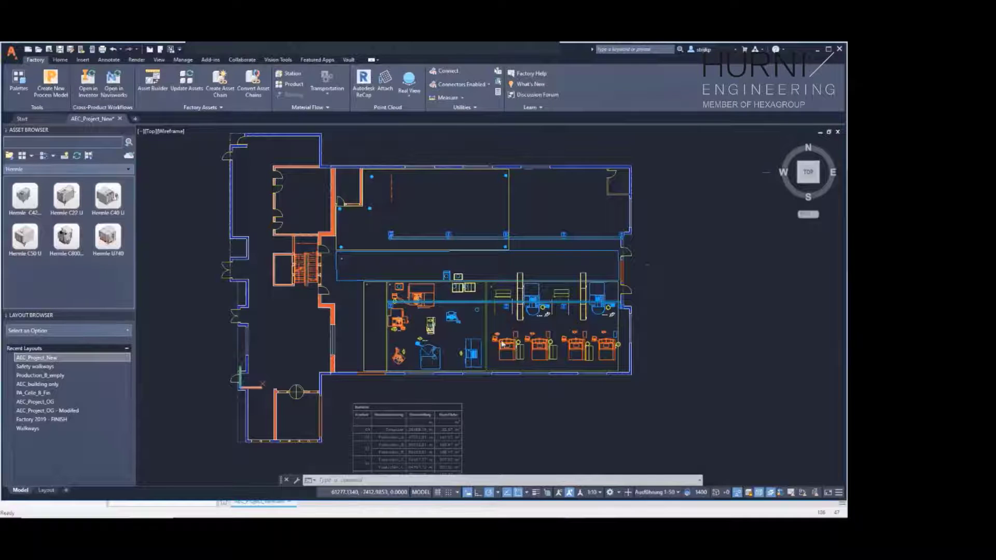
pyautogui.click(502, 344)
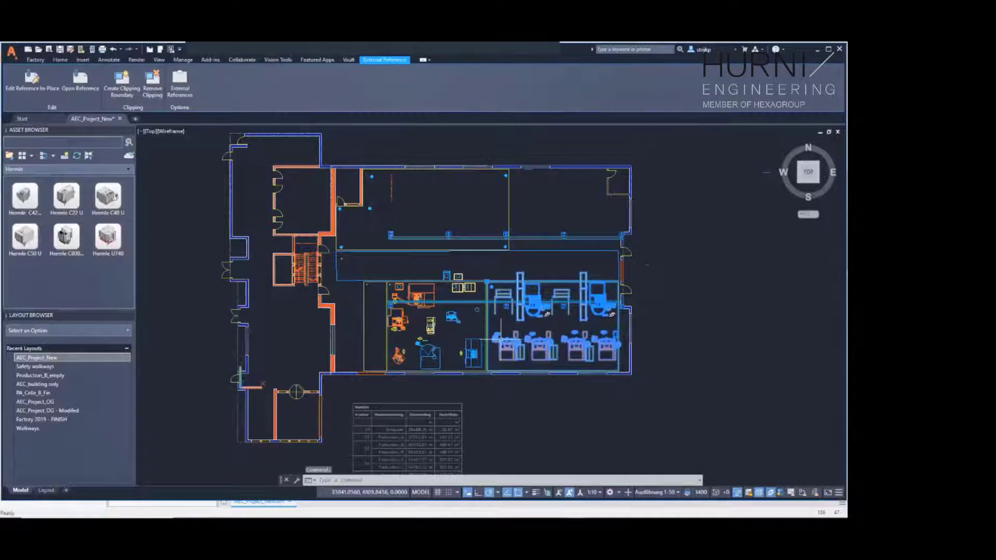
pyautogui.rightClick(500, 340)
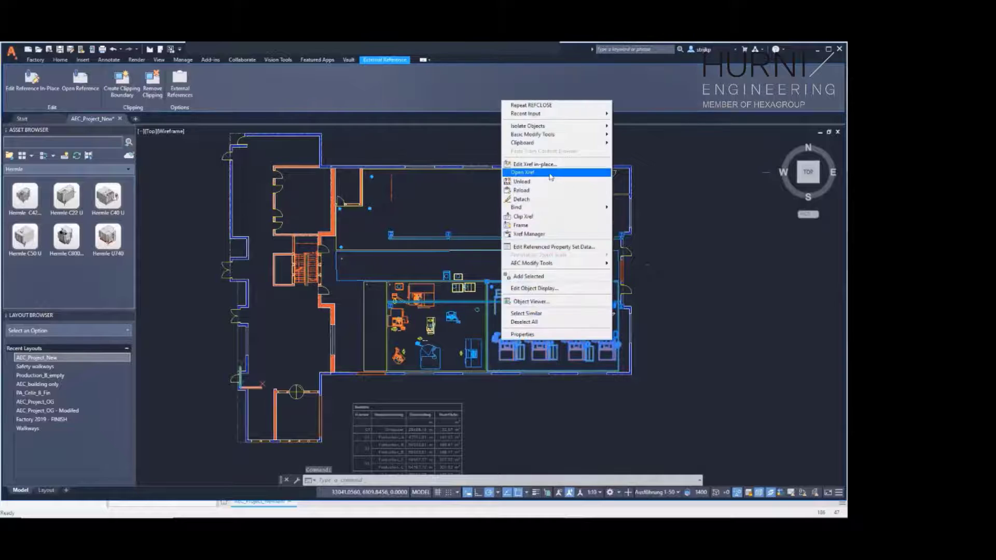
pyautogui.click(550, 175)
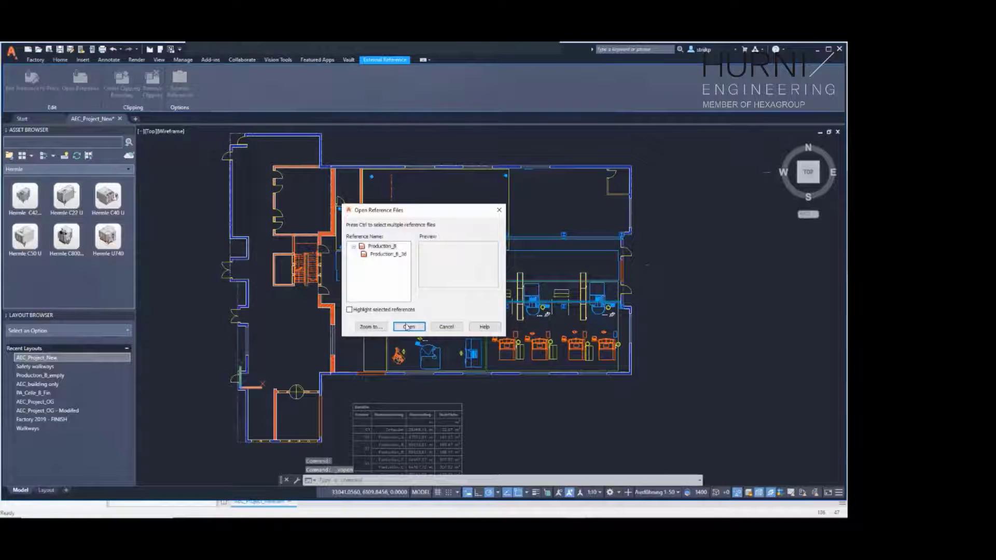
pyautogui.click(408, 327)
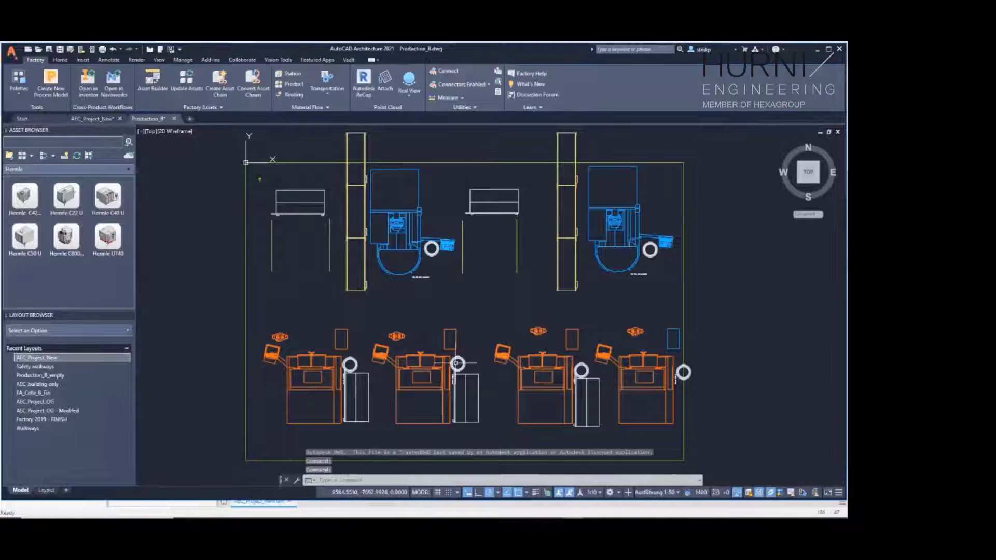
# Step: Replace the four orange machines in the lower row with the Hermle C40 U asset from New CNC > New_CNC Machine > Hermle
pyautogui.click(442, 360)
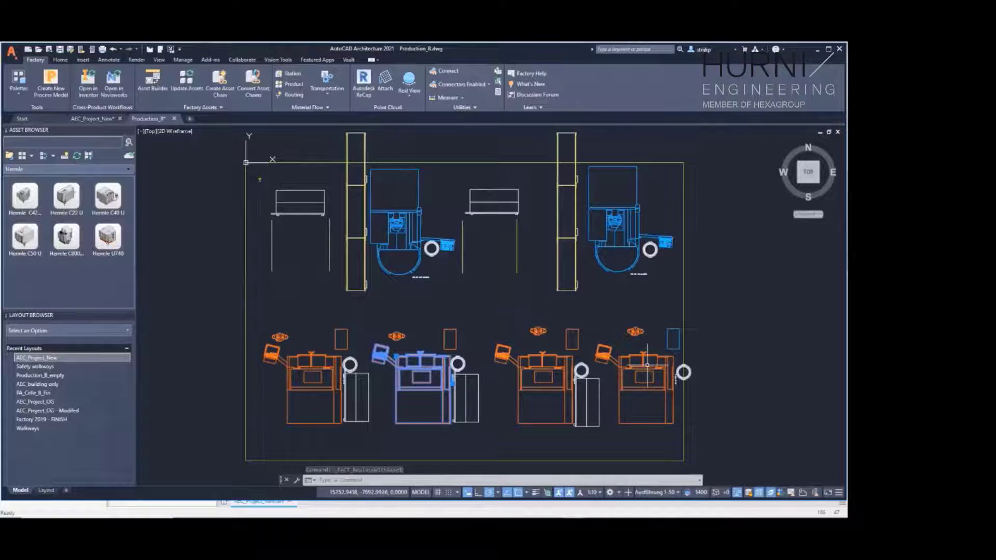
pyautogui.click(647, 367)
pyautogui.click(646, 366)
pyautogui.click(553, 369)
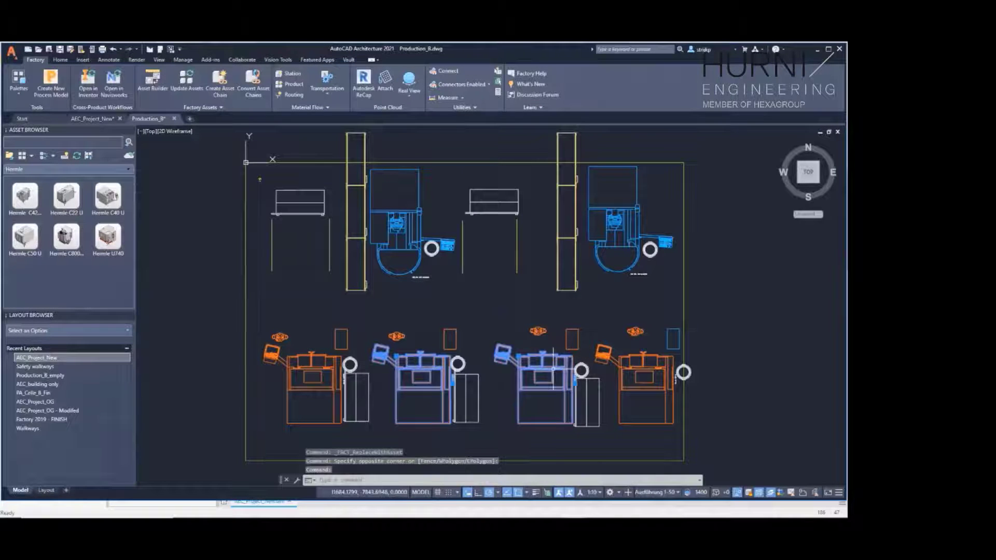
pyautogui.click(646, 366)
pyautogui.press('alt')
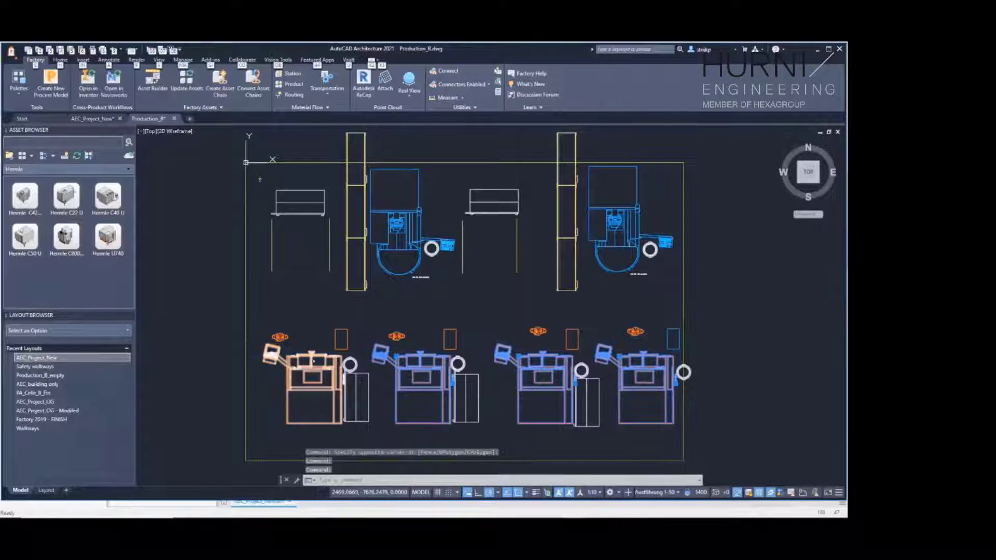
pyautogui.click(314, 360)
pyautogui.rightClick(313, 365)
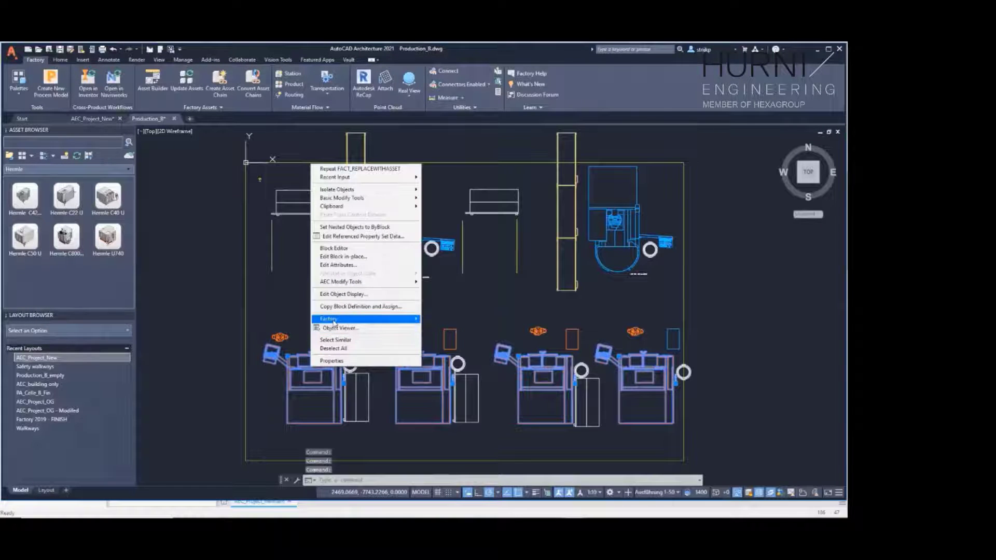
pyautogui.moveTo(333, 323)
pyautogui.click(442, 329)
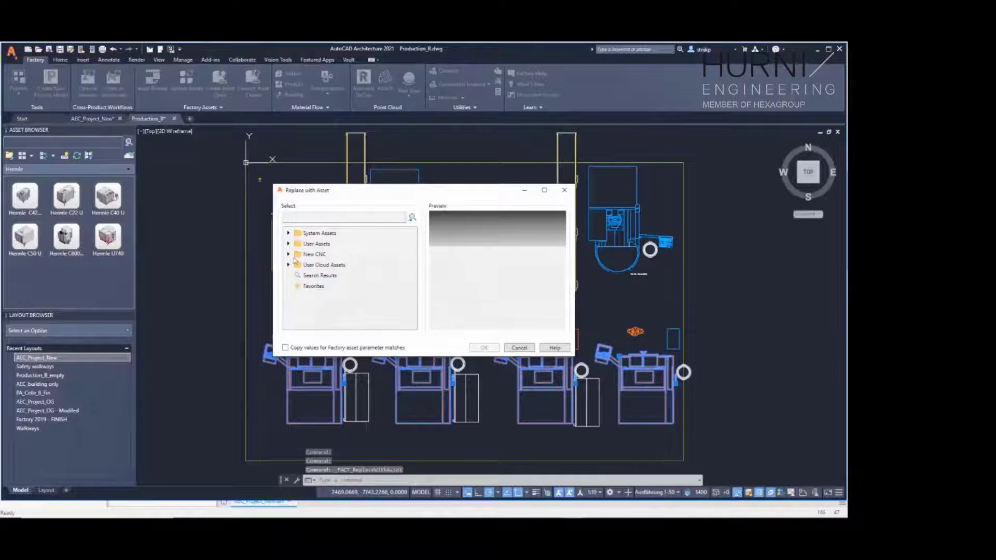
pyautogui.click(288, 254)
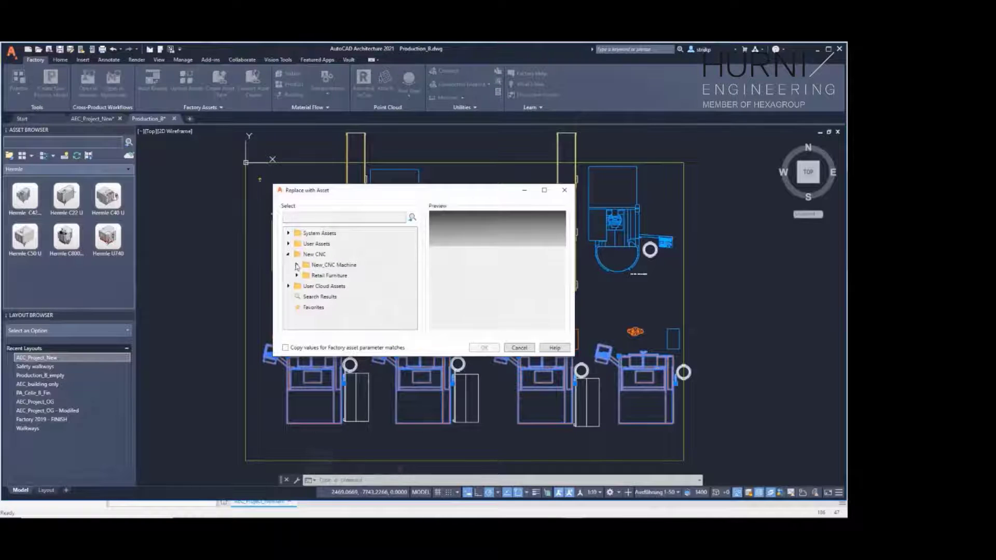
pyautogui.click(297, 265)
pyautogui.scroll(-1, 345, 305)
pyautogui.click(305, 297)
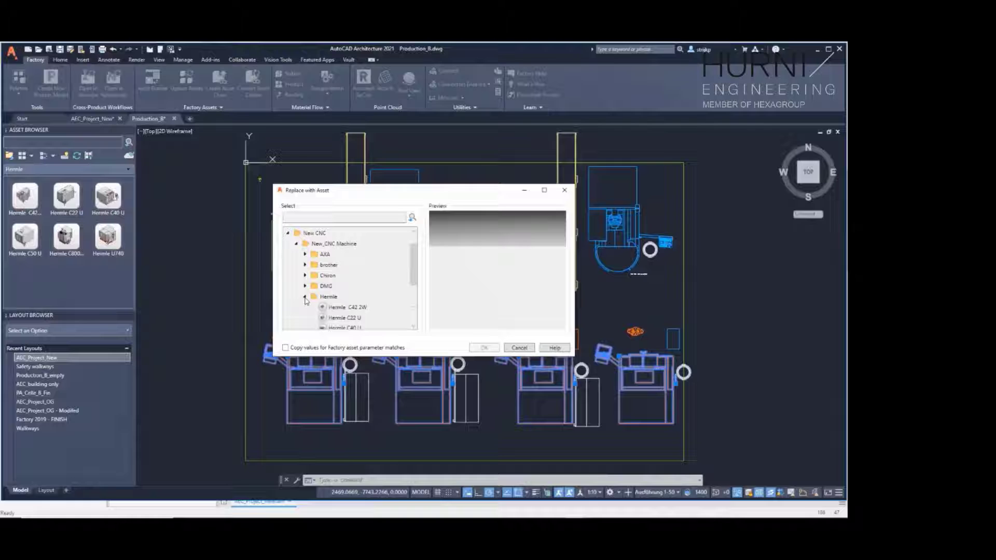
pyautogui.scroll(-1, 354, 311)
pyautogui.click(353, 307)
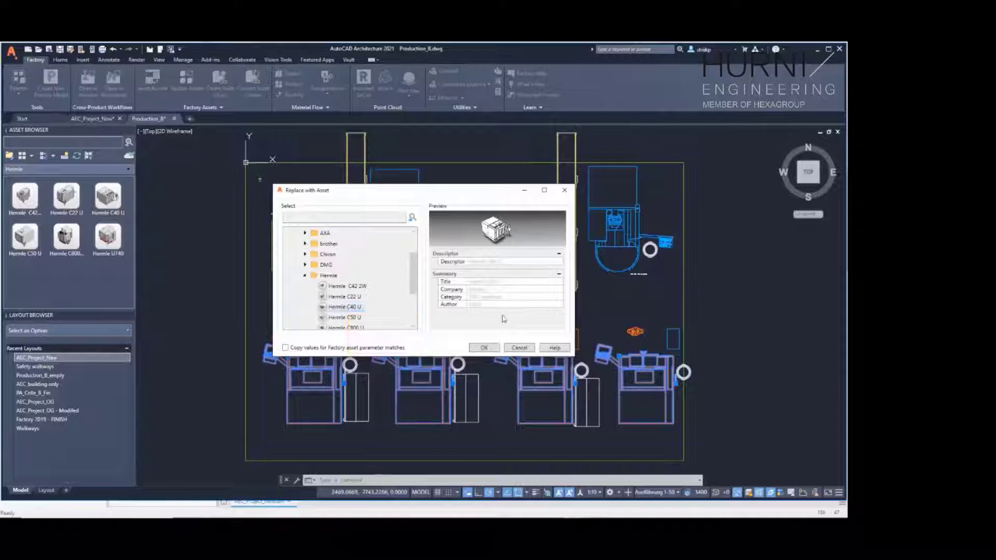
pyautogui.click(484, 348)
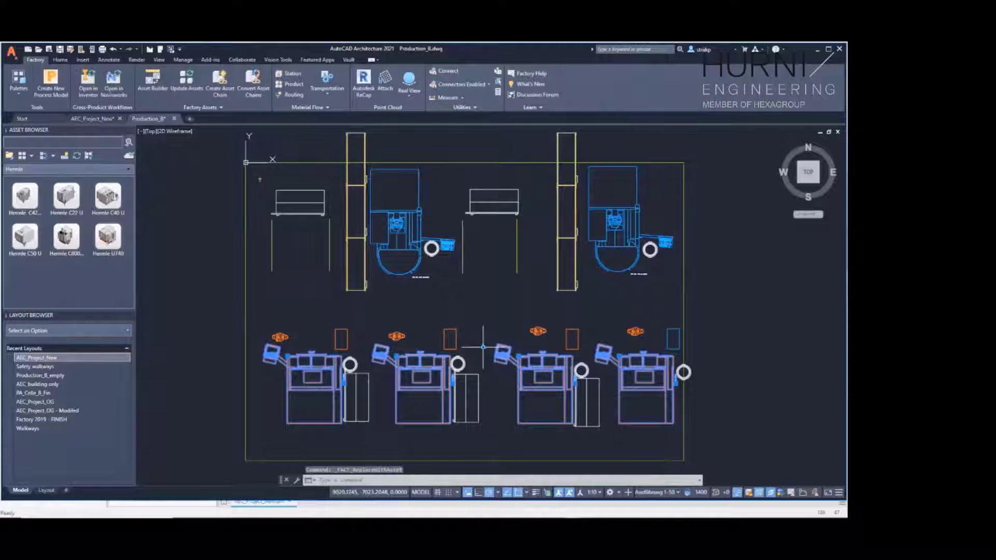
# Step: Close the Production_B drawing and open the AEC_Project_New layout in Inventor to view the production machines in 3D
pyautogui.click(838, 132)
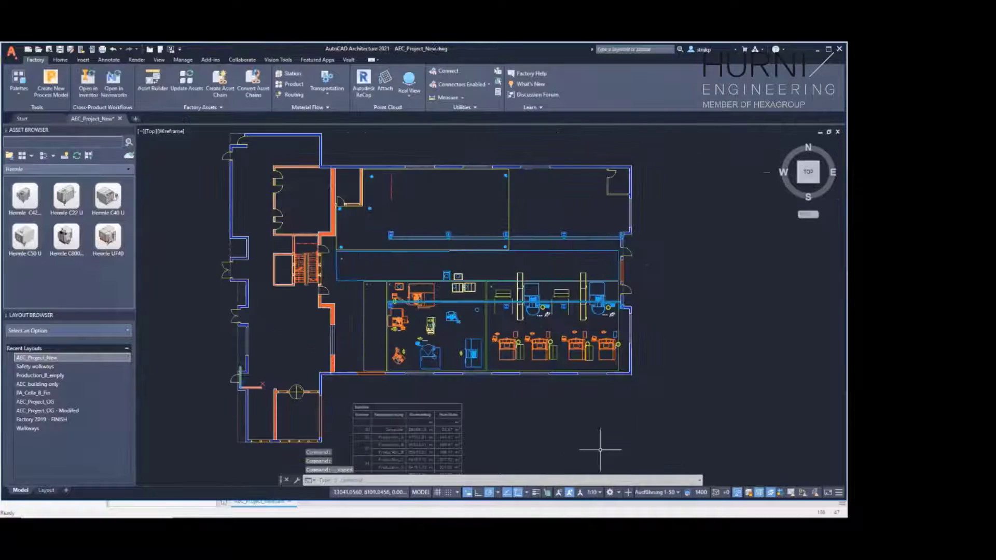
pyautogui.click(85, 83)
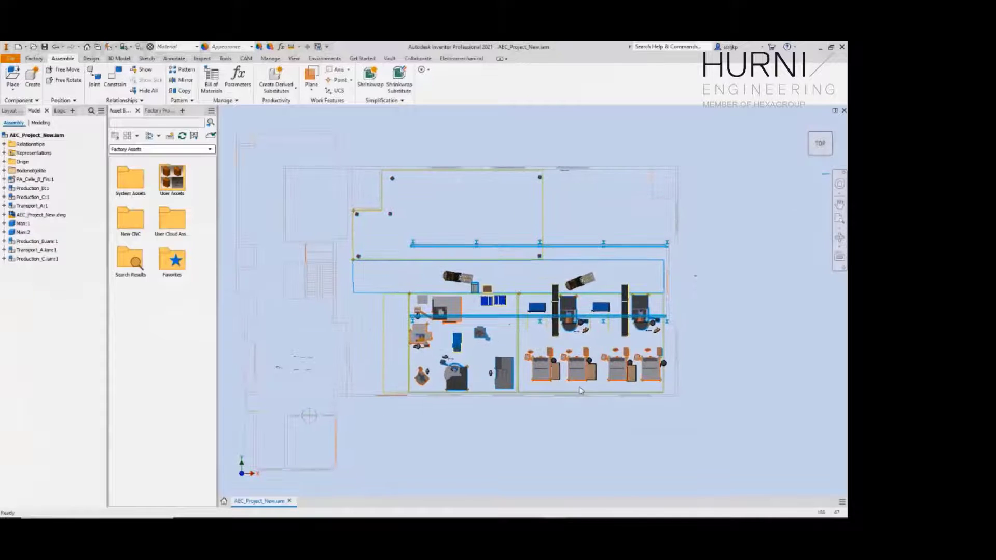
pyautogui.scroll(3, 599, 356)
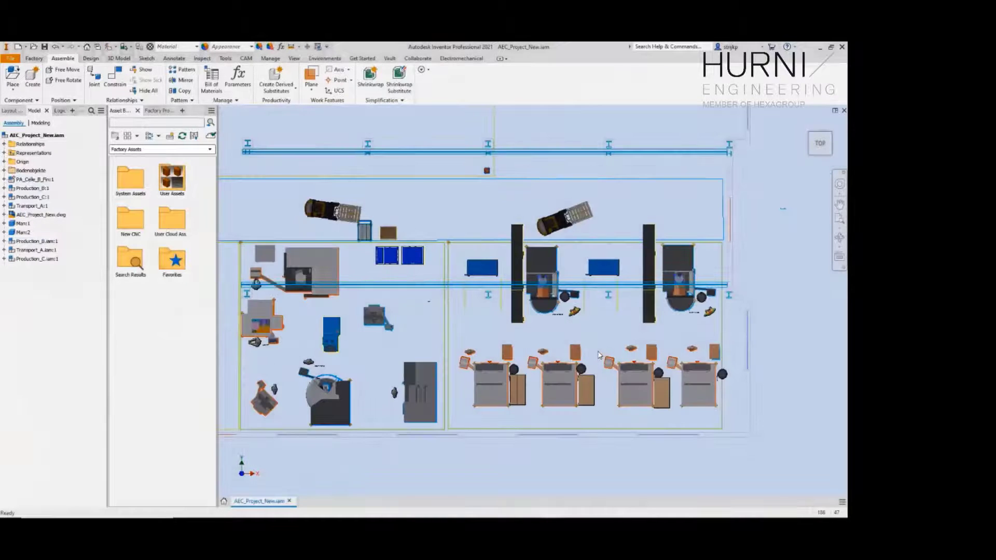
pyautogui.keyDown('shift'); pyautogui.moveTo(601, 378); pyautogui.dragTo(662, 345, button='middle'); pyautogui.keyUp('shift')
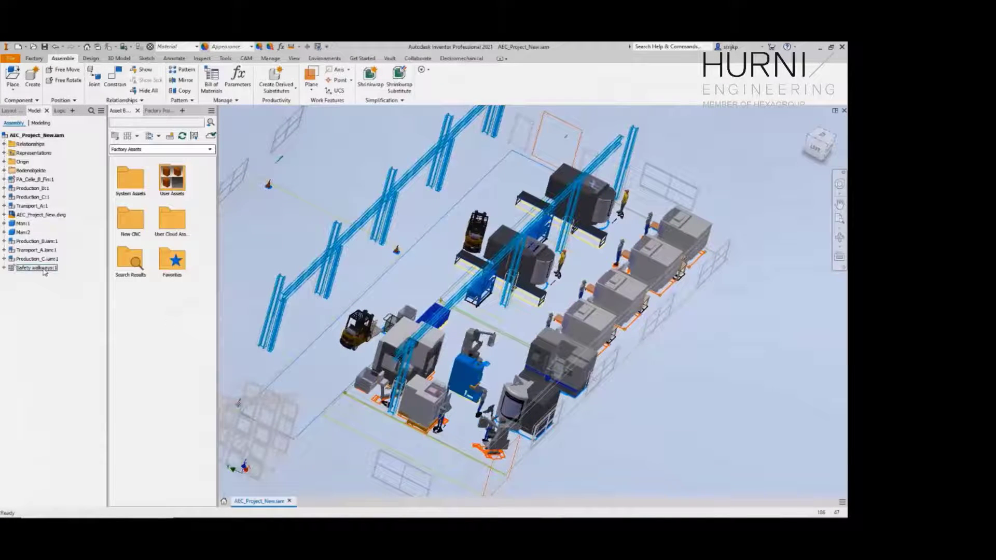
# Step: Make the Safety walkways component visible and inspect the walkway among the machines in 3D and from the top view
pyautogui.rightClick(45, 269)
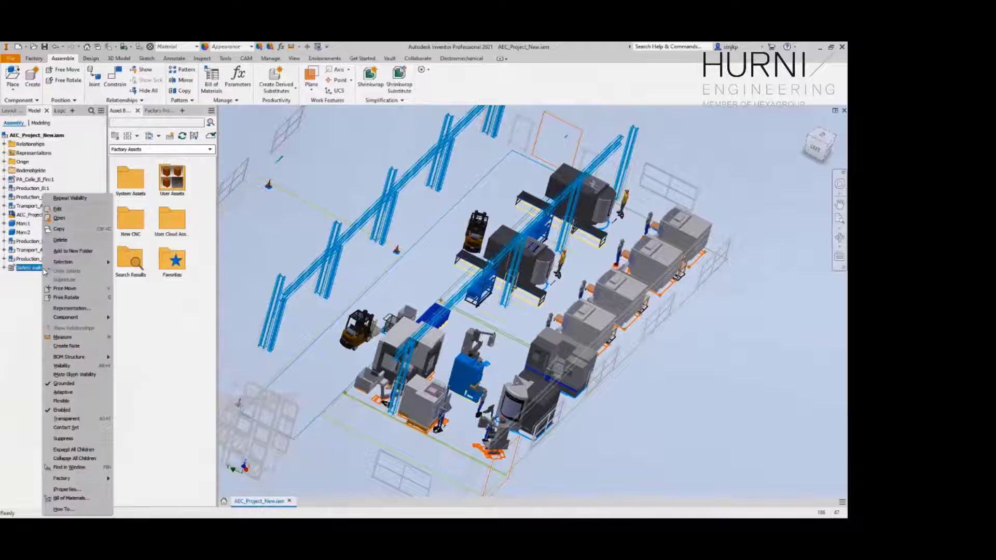
pyautogui.click(58, 367)
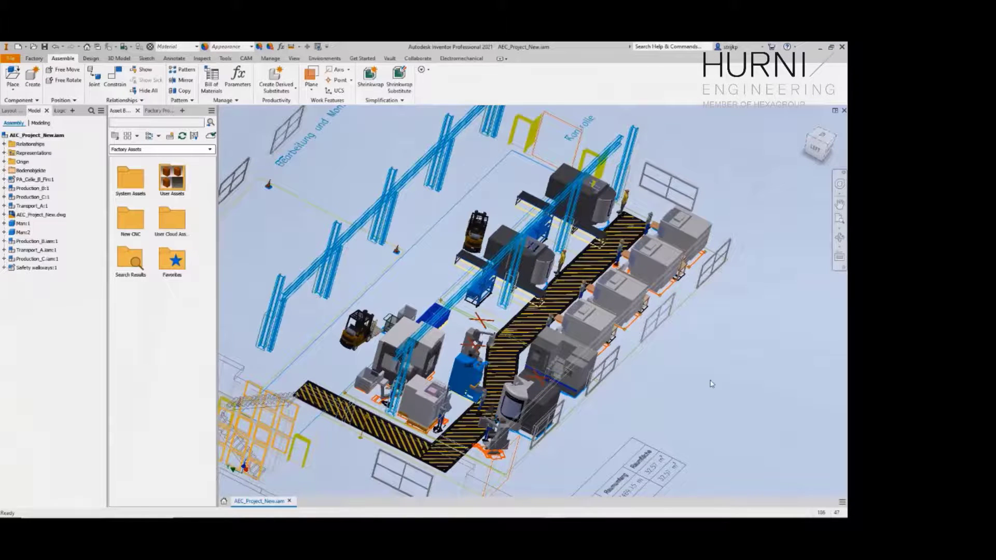
pyautogui.keyDown('shift'); pyautogui.moveTo(711, 384); pyautogui.dragTo(598, 393, button='middle'); pyautogui.keyUp('shift')
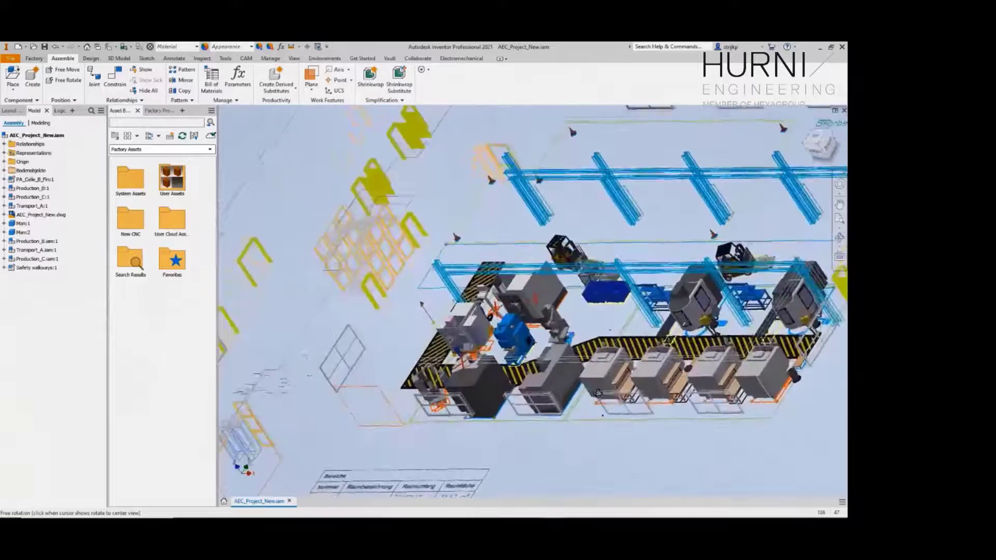
pyautogui.keyDown('shift'); pyautogui.moveTo(599, 393); pyautogui.dragTo(619, 410); pyautogui.keyUp('shift')
pyautogui.keyDown('shift'); pyautogui.moveTo(619, 410); pyautogui.dragTo(624, 414, button='middle'); pyautogui.keyUp('shift')
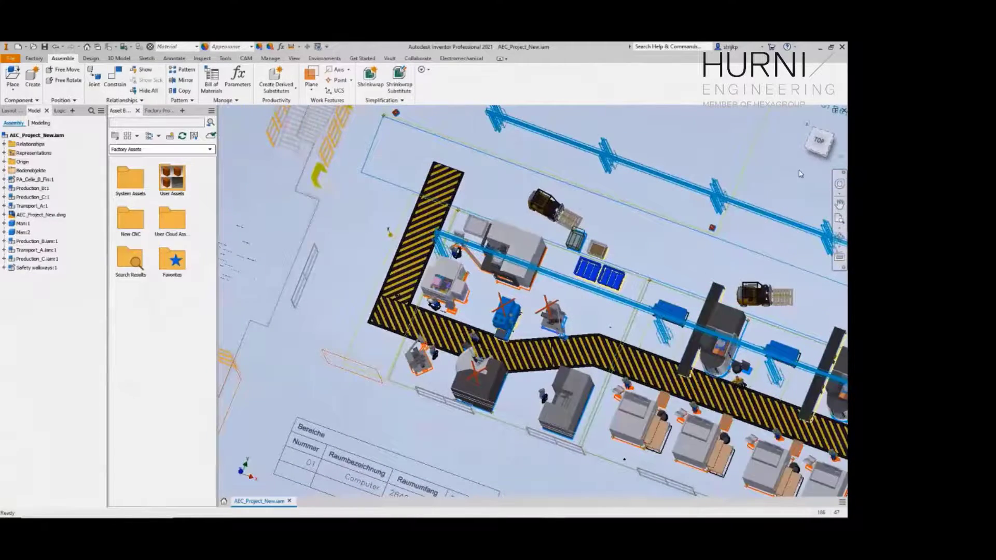
pyautogui.click(819, 141)
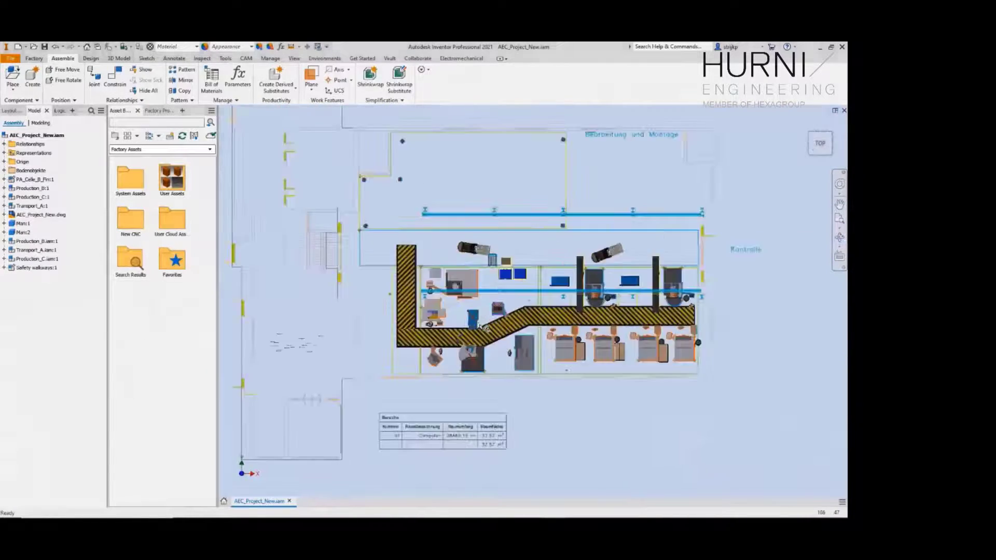
# Step: Inspect the safety walkway from the top view for overlaps with the nearby machines and operators
pyautogui.scroll(5, 480, 327)
pyautogui.scroll(-5, 480, 330)
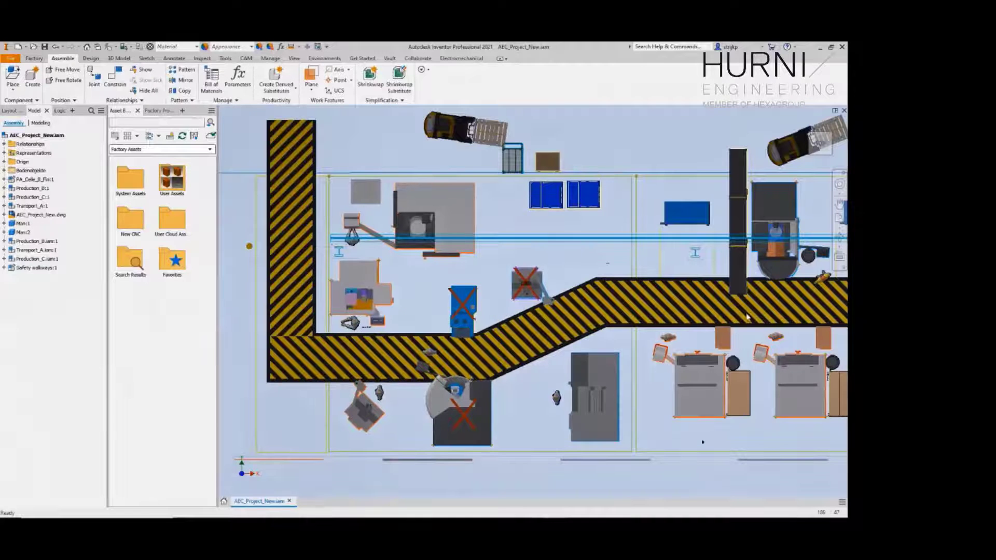
pyautogui.click(767, 316)
pyautogui.moveTo(703, 339)
pyautogui.mouseDown(button='middle')
pyautogui.moveTo(581, 337)
pyautogui.moveTo(695, 334)
pyautogui.mouseUp(button='middle')
pyautogui.click(496, 371)
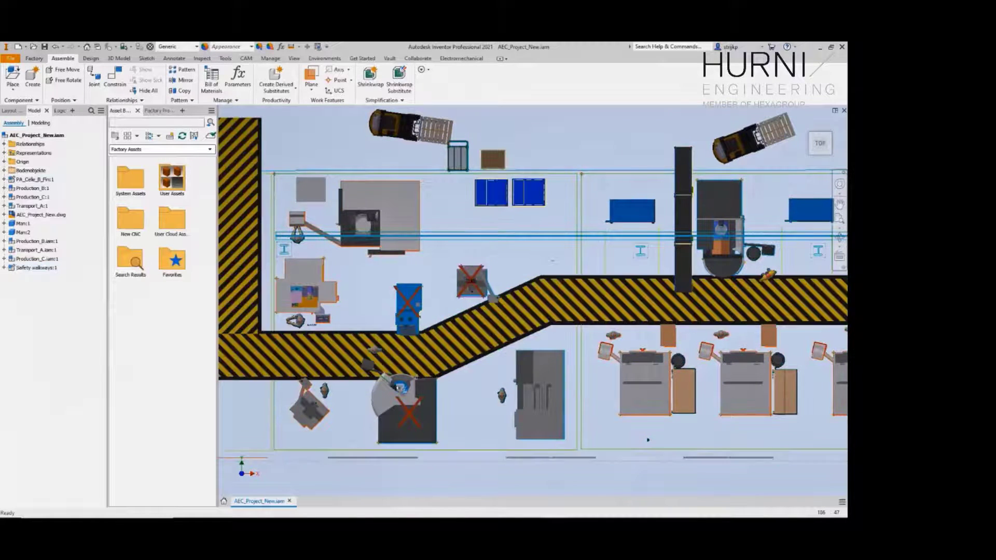
pyautogui.scroll(3, 483, 363)
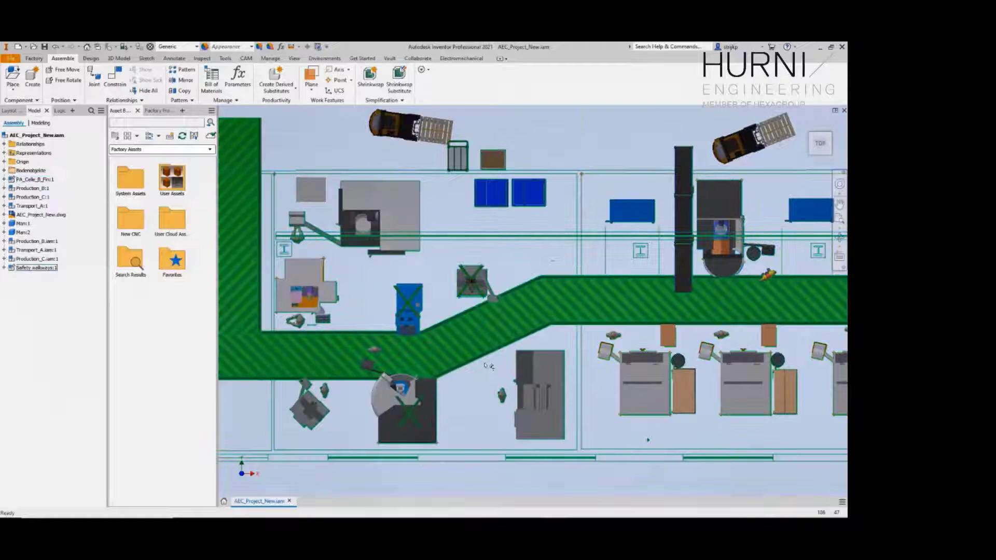
pyautogui.keyDown('shift'); pyautogui.moveTo(490, 371); pyautogui.dragTo(491, 335, button='middle'); pyautogui.keyUp('shift')
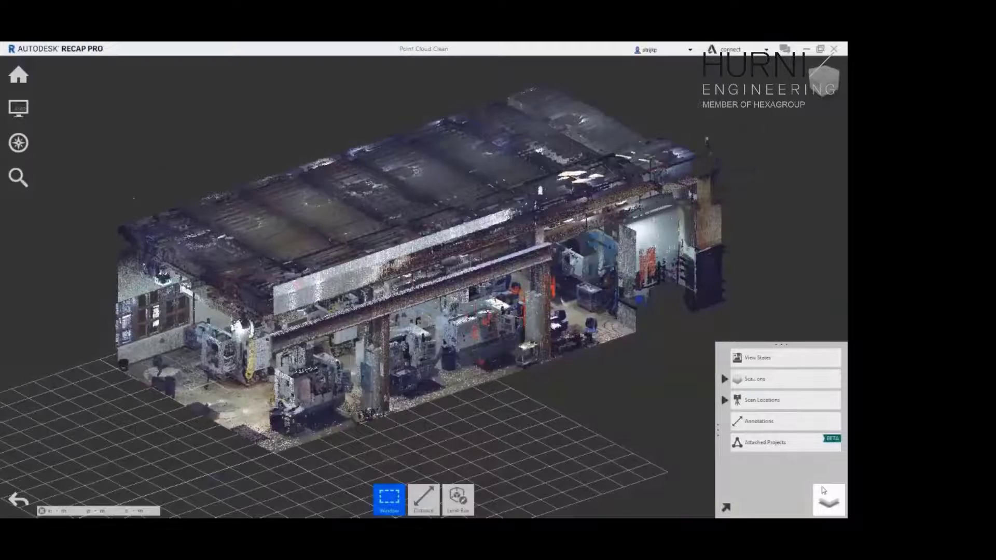
# Step: In ReCap Pro, hide the project navigator and inspect the Point Cloud Clean scan of the workshop from several angles
pyautogui.click(825, 493)
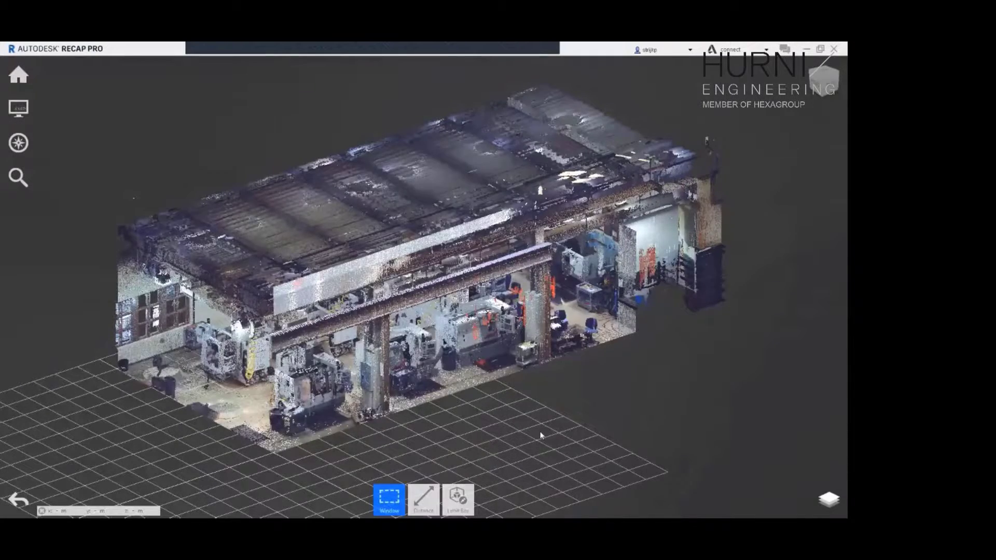
pyautogui.moveTo(541, 436); pyautogui.dragTo(393, 387)
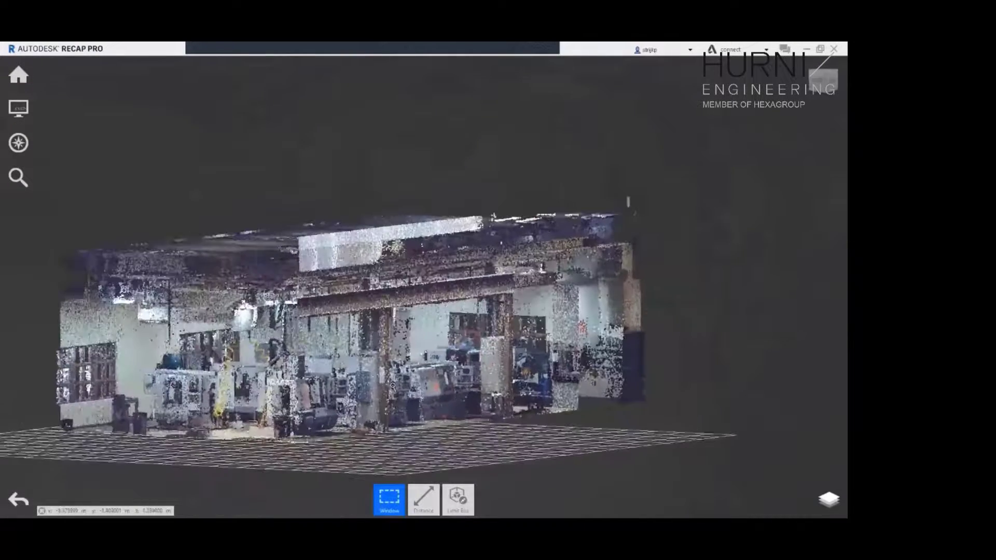
pyautogui.scroll(6, 392, 387)
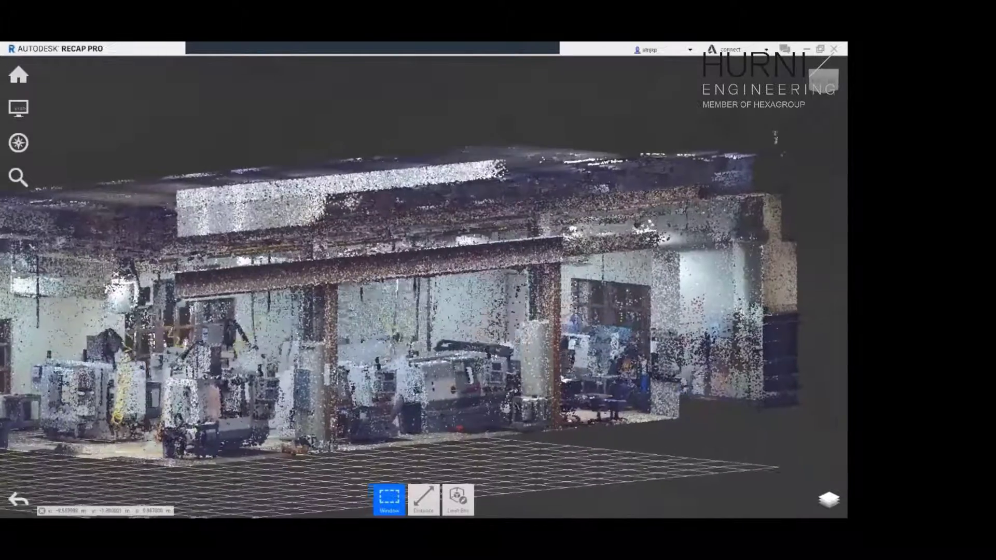
pyautogui.moveTo(392, 386); pyautogui.dragTo(402, 447, button='right')
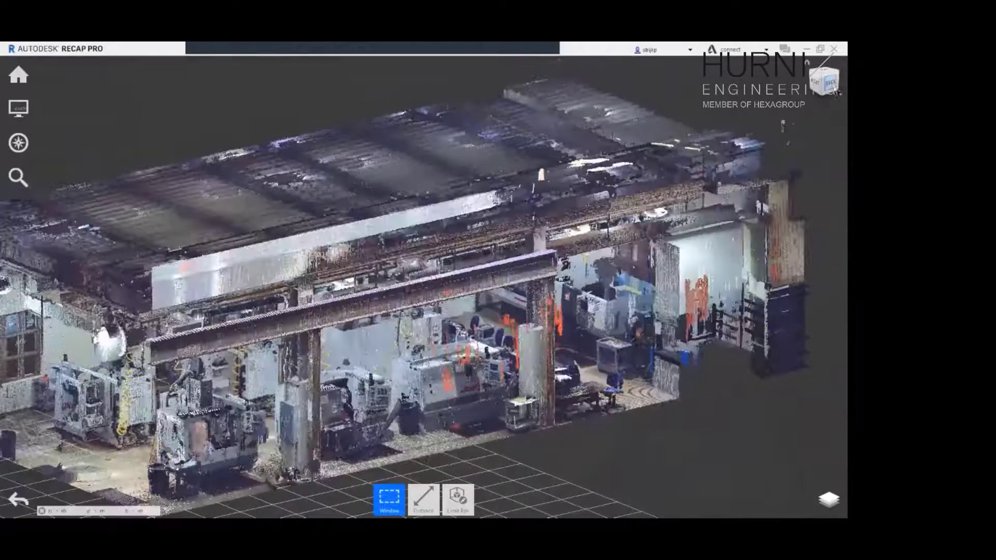
pyautogui.click(833, 87)
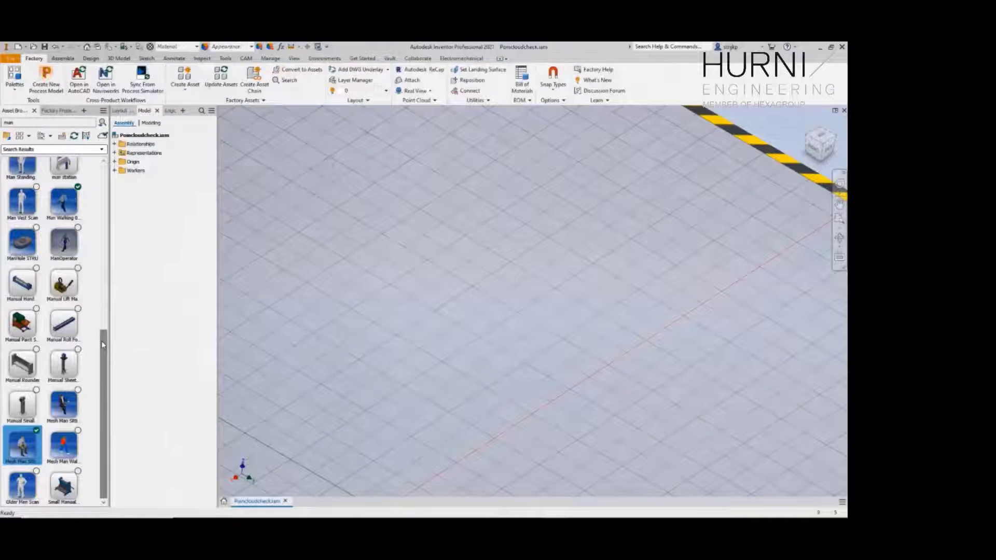
# Step: Attach the Point Cloud Clean.rcp point cloud at the origin of the Poincloudcheck assembly in Inventor
pyautogui.moveTo(102, 345); pyautogui.dragTo(102, 176)
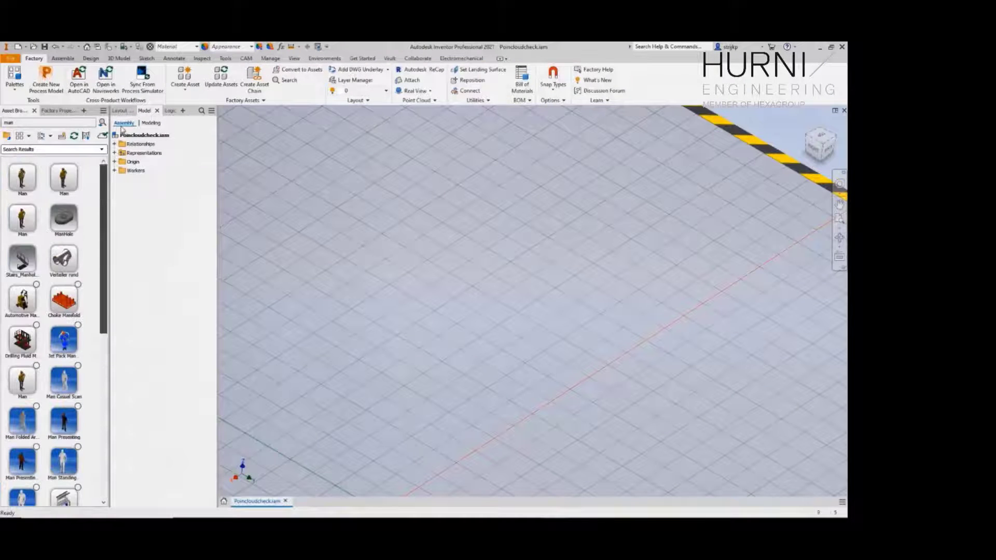
pyautogui.click(409, 82)
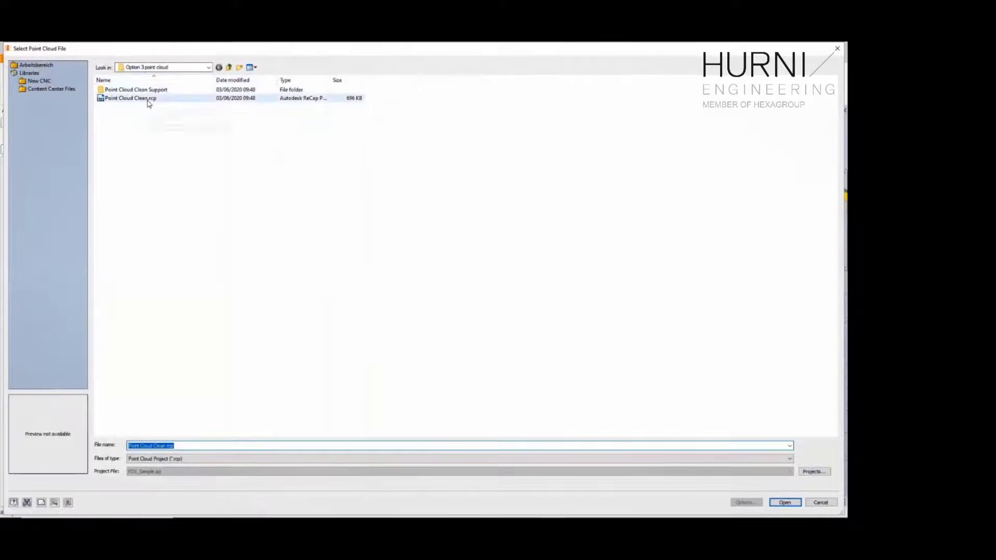
pyautogui.click(791, 504)
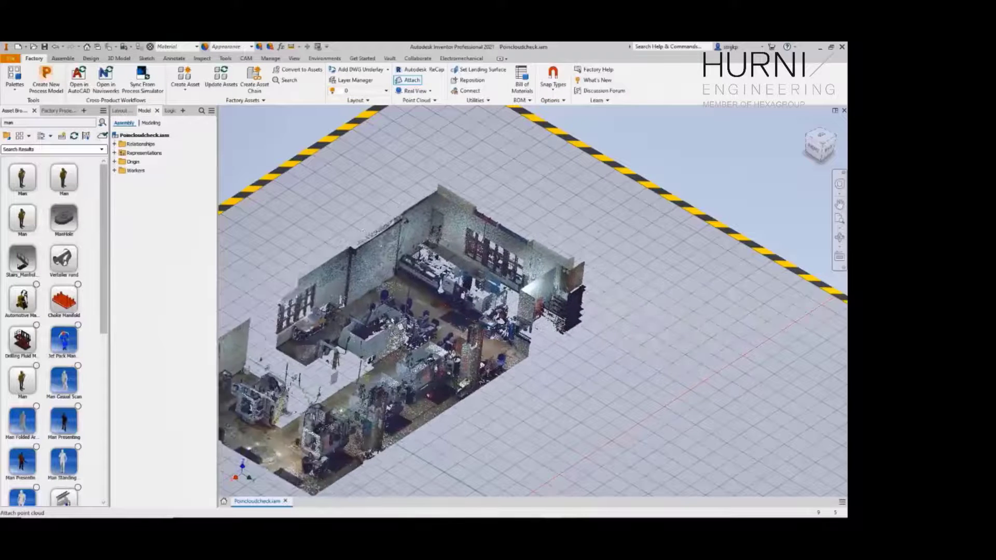
pyautogui.click(234, 141)
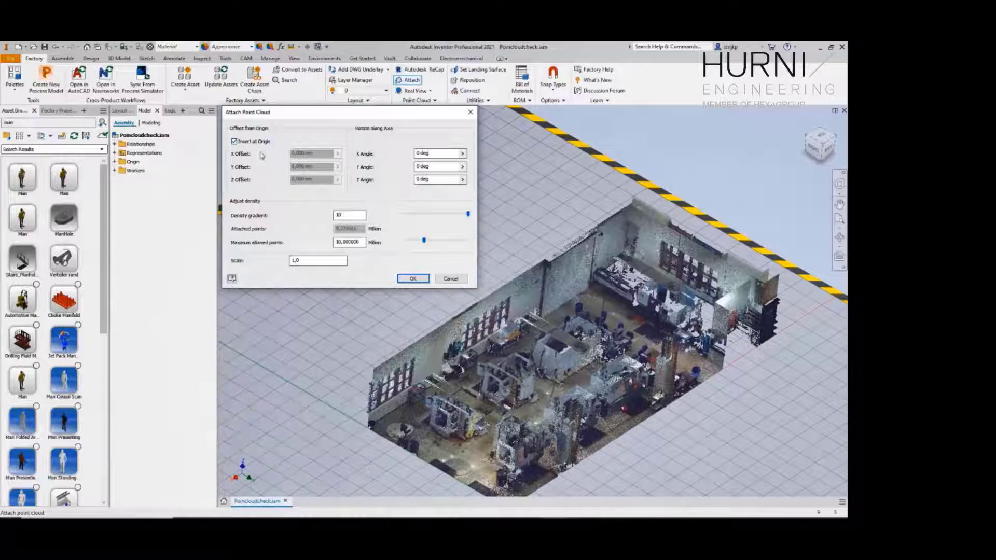
pyautogui.click(413, 279)
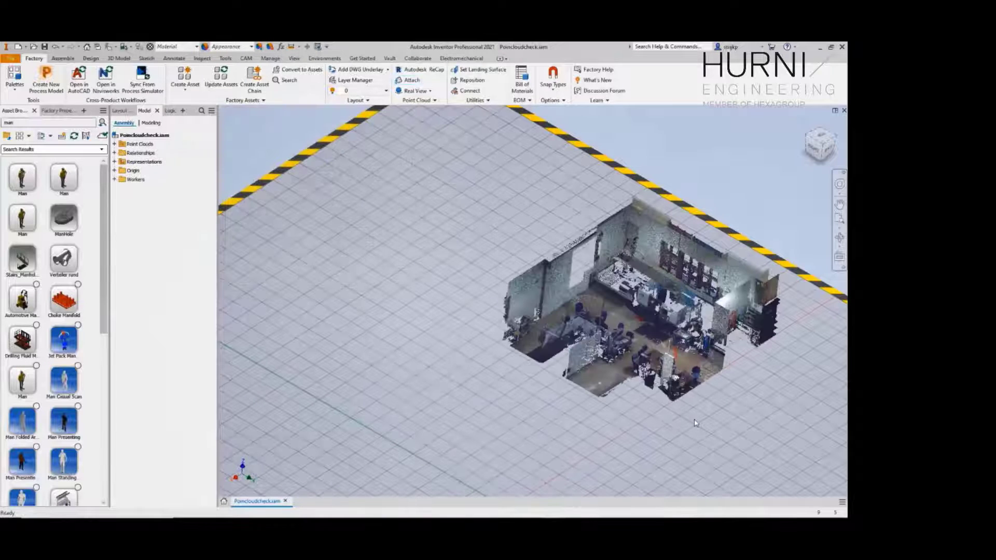
# Step: Hide the roof region of the attached point cloud in the Point Cloud Navigator
pyautogui.moveTo(708, 433); pyautogui.dragTo(617, 371, button='middle')
pyautogui.press('F6')
pyautogui.click(418, 100)
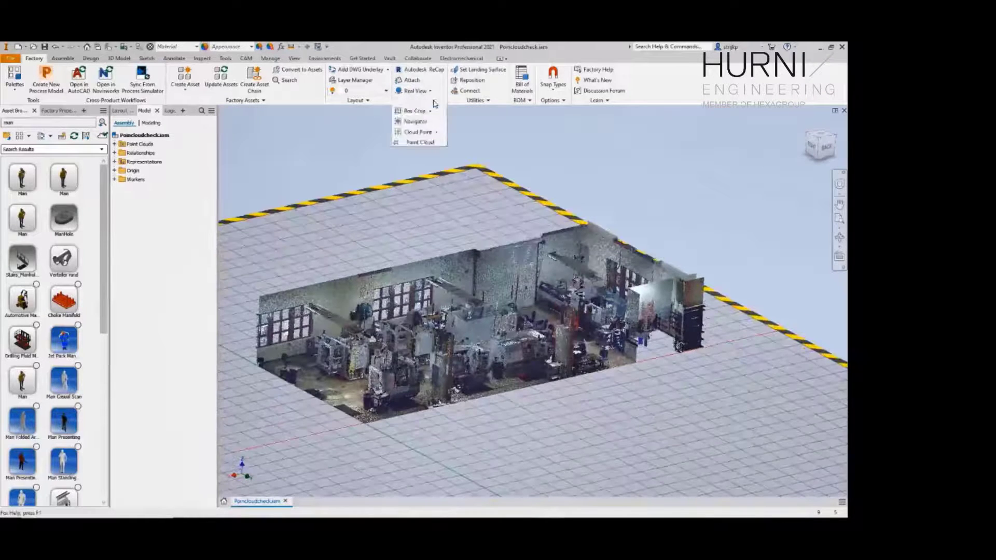
pyautogui.click(415, 121)
pyautogui.click(263, 167)
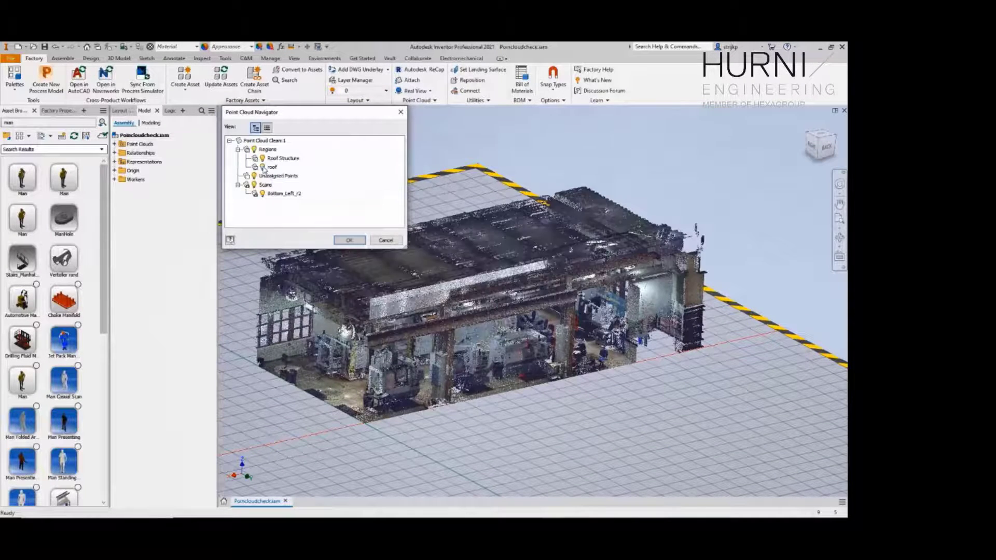
pyautogui.click(262, 167)
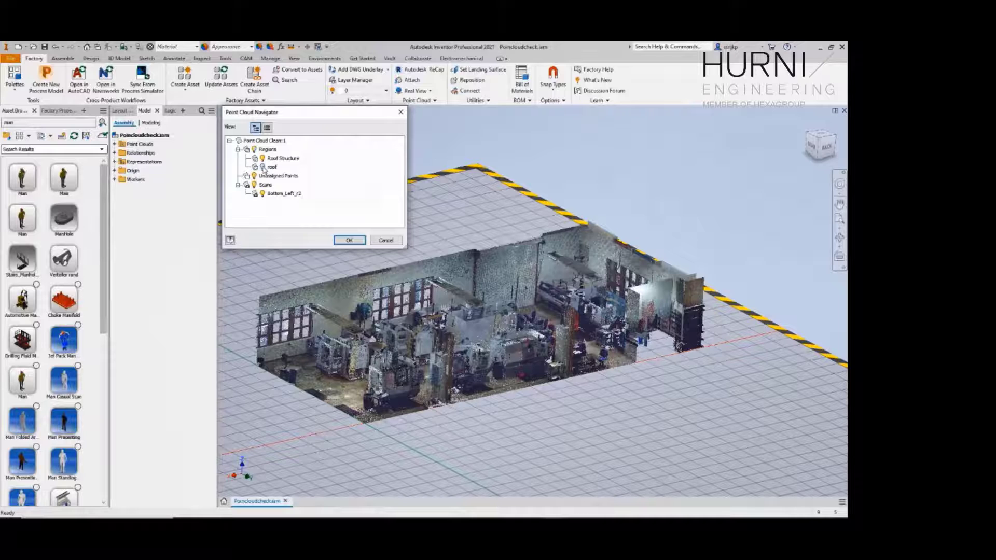
pyautogui.click(350, 240)
# Step: In the top view, place a Man asset on the scanned floor between the round scanner spot and the dark machine beside it
pyautogui.keyDown('shift'); pyautogui.moveTo(357, 243); pyautogui.dragTo(358, 283, button='middle'); pyautogui.keyUp('shift')
pyautogui.click(820, 138)
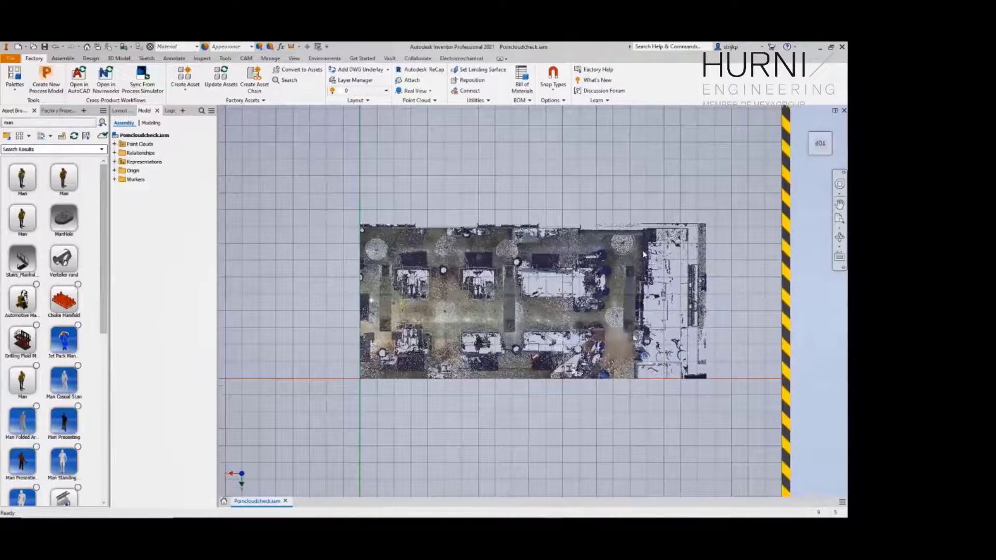
pyautogui.scroll(5, 644, 254)
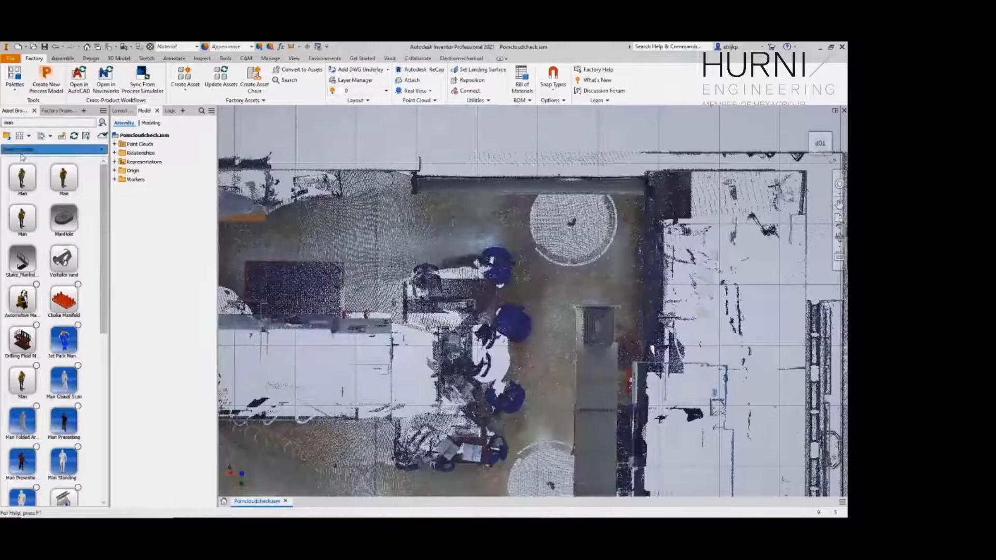
pyautogui.click(19, 172)
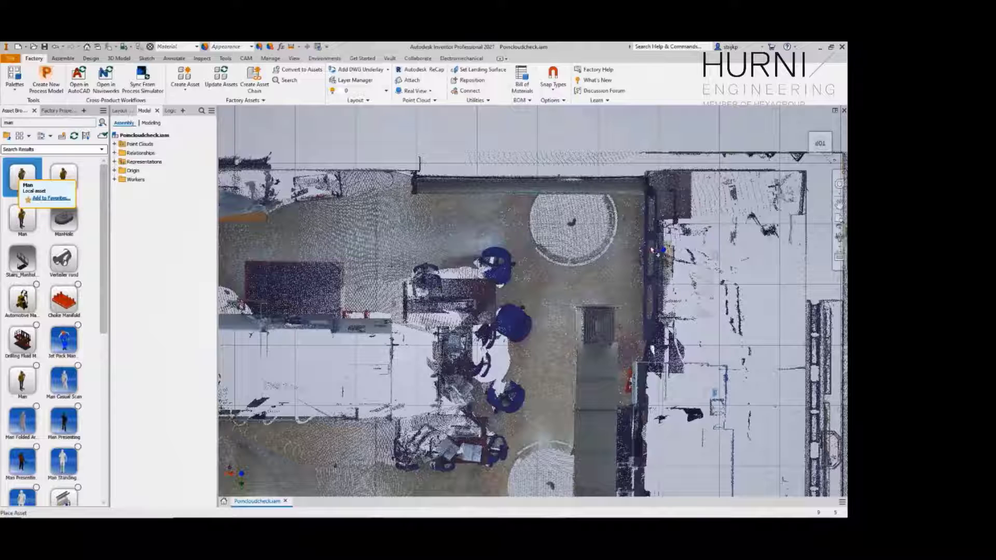
pyautogui.click(627, 244)
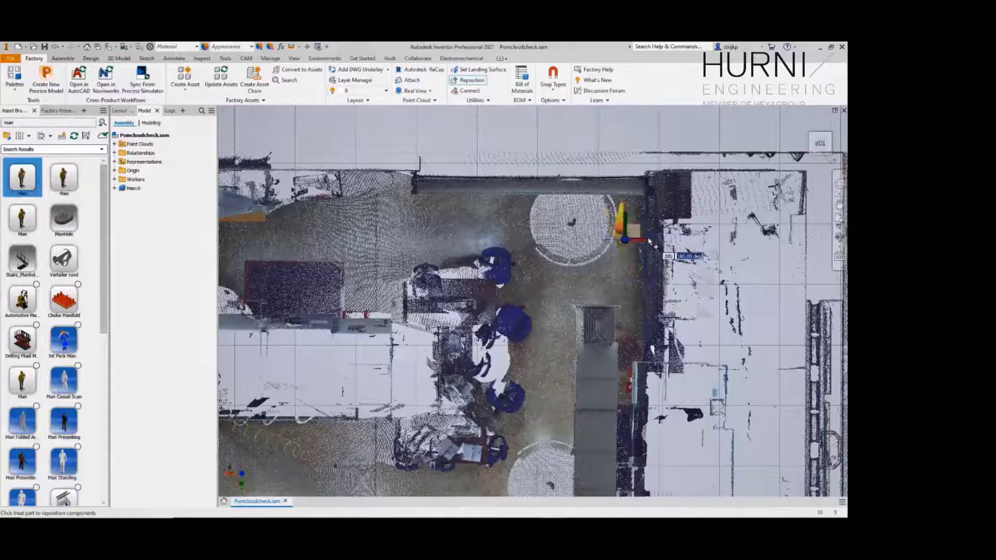
pyautogui.rightClick(650, 240)
pyautogui.click(663, 243)
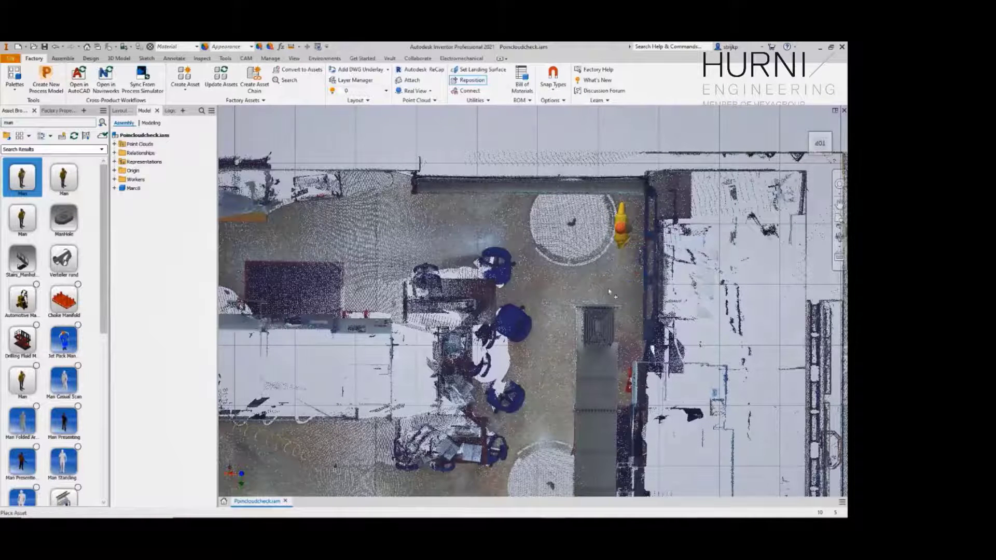
# Step: Make the Workers folder visible and inspect the operators among the scanned machines in 3D
pyautogui.keyDown('shift'); pyautogui.moveTo(601, 300); pyautogui.dragTo(641, 276, button='middle'); pyautogui.keyUp('shift')
pyautogui.scroll(-5, 640, 275)
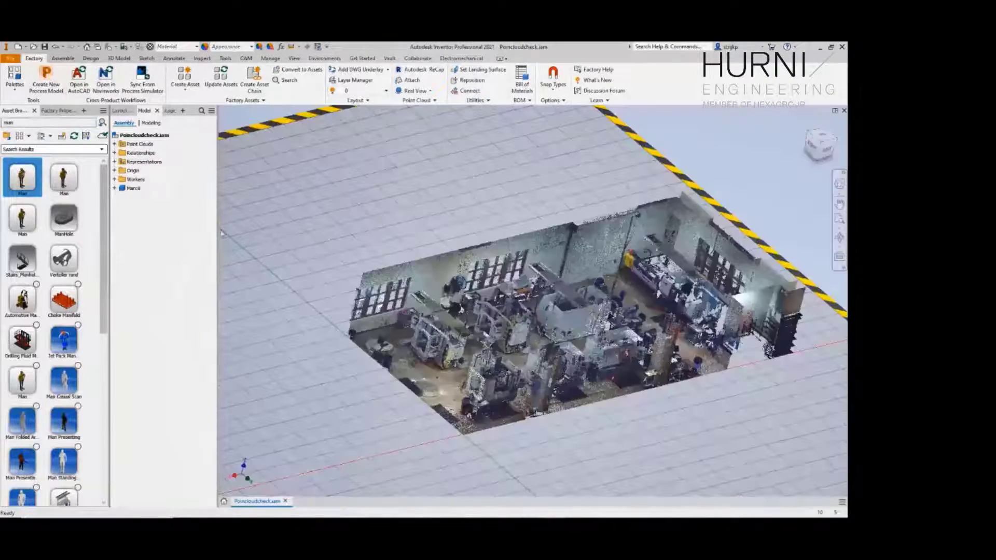
pyautogui.rightClick(135, 179)
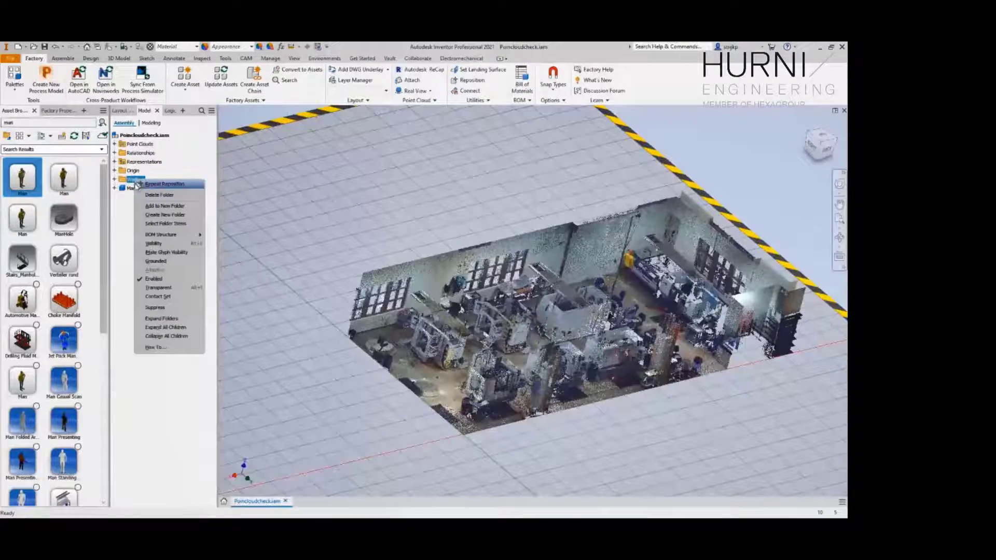
pyautogui.click(153, 243)
pyautogui.scroll(5, 524, 330)
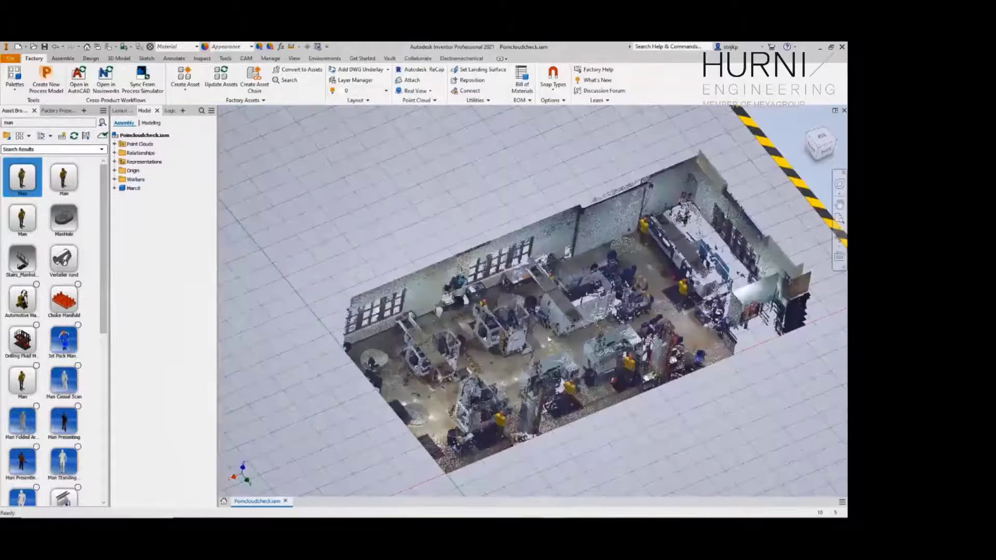
pyautogui.scroll(-4, 393, 288)
pyautogui.keyDown('shift'); pyautogui.moveTo(393, 288); pyautogui.dragTo(408, 327, button='middle'); pyautogui.keyUp('shift')
pyautogui.keyDown('shift'); pyautogui.moveTo(558, 323); pyautogui.dragTo(559, 282, button='middle'); pyautogui.keyUp('shift')
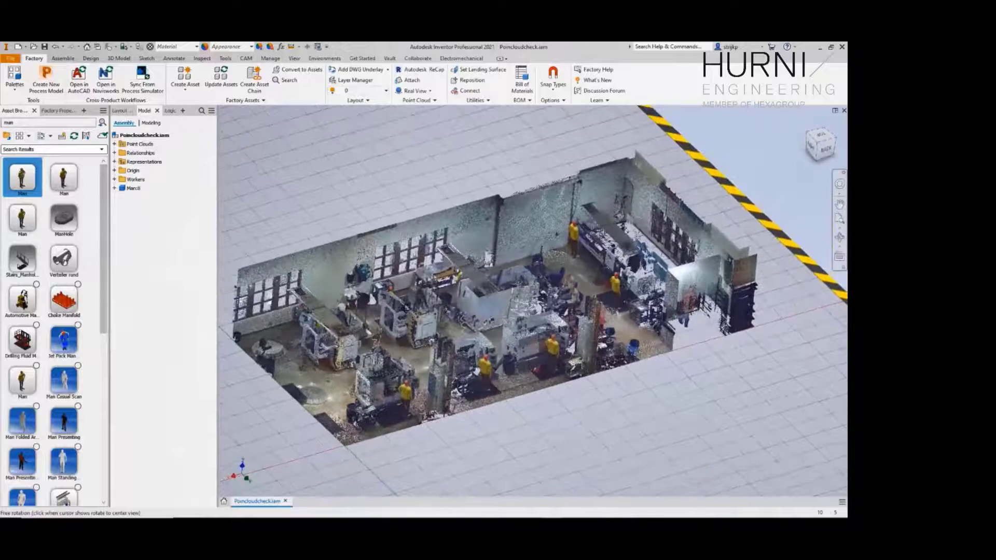
pyautogui.scroll(4, 565, 283)
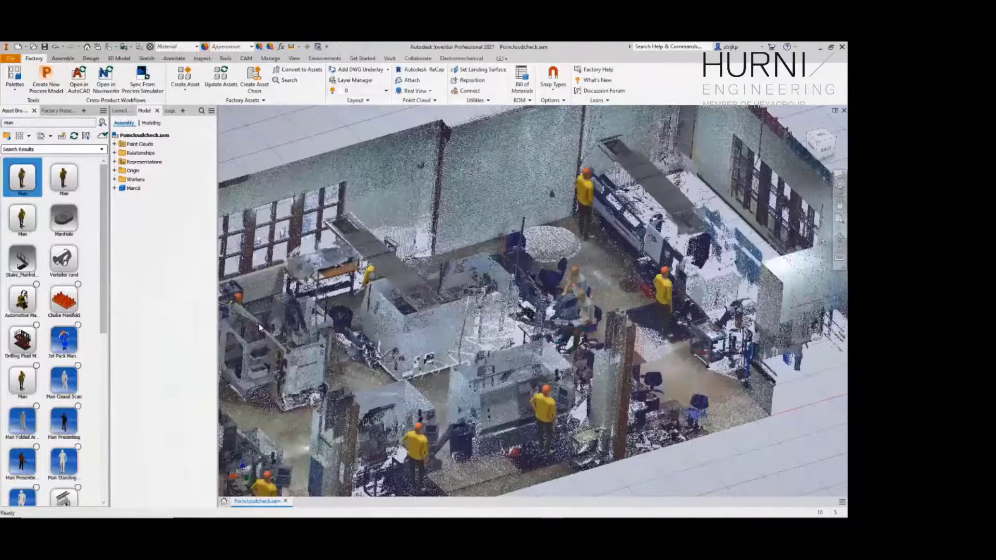
pyautogui.click(176, 215)
# Step: Open the assembly in Navisworks, clear the point cloud selection and maximize the window to view the workers inside the scan
pyautogui.click(106, 79)
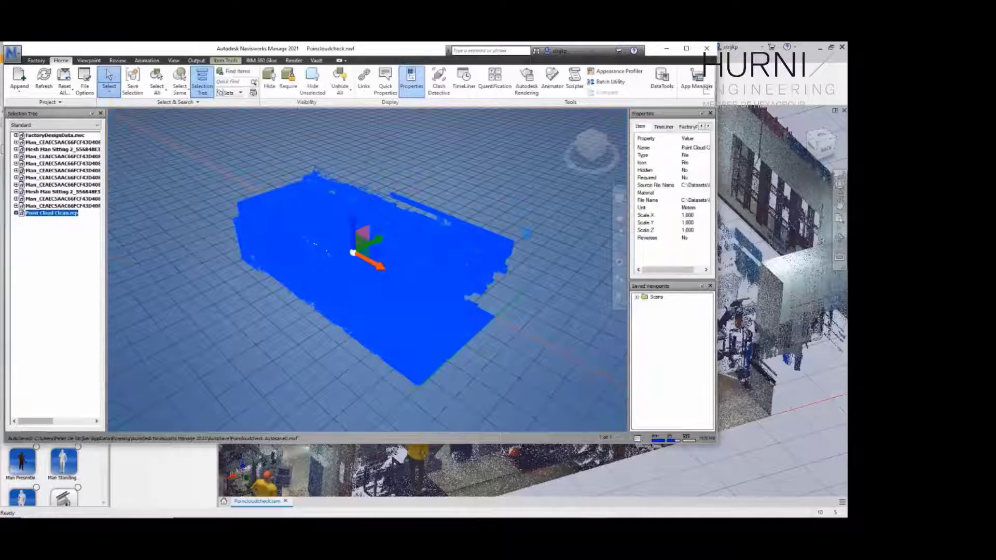
pyautogui.click(529, 315)
pyautogui.keyDown('shift'); pyautogui.moveTo(528, 316); pyautogui.dragTo(373, 280, button='middle'); pyautogui.keyUp('shift')
pyautogui.scroll(2, 509, 358)
pyautogui.scroll(-1, 509, 359)
pyautogui.scroll(2, 509, 358)
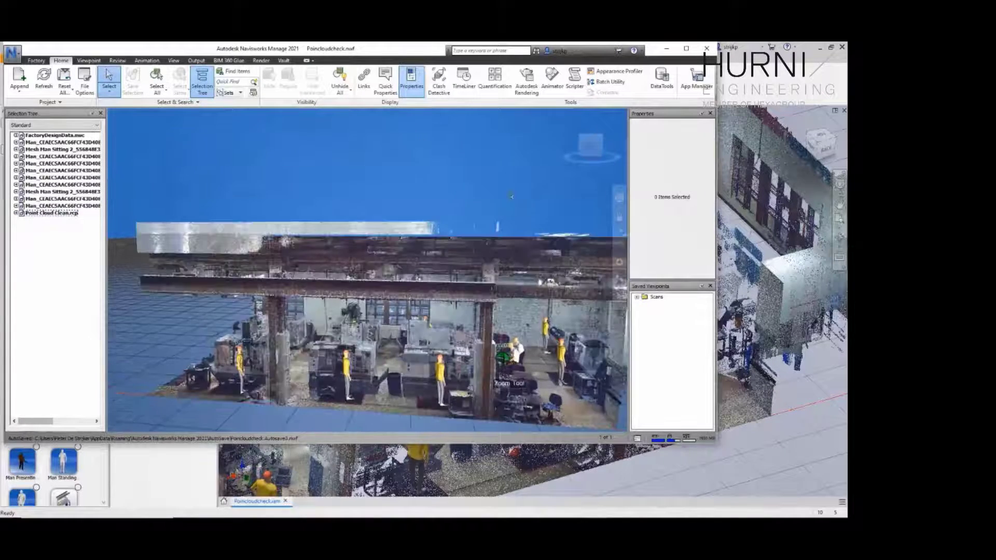
pyautogui.click(686, 48)
pyautogui.keyDown('shift'); pyautogui.moveTo(608, 394); pyautogui.dragTo(685, 413, button='middle'); pyautogui.keyUp('shift')
pyautogui.moveTo(498, 441)
pyautogui.mouseDown(button='middle')
pyautogui.moveTo(515, 363)
pyautogui.moveTo(561, 354)
pyautogui.mouseUp(button='middle')
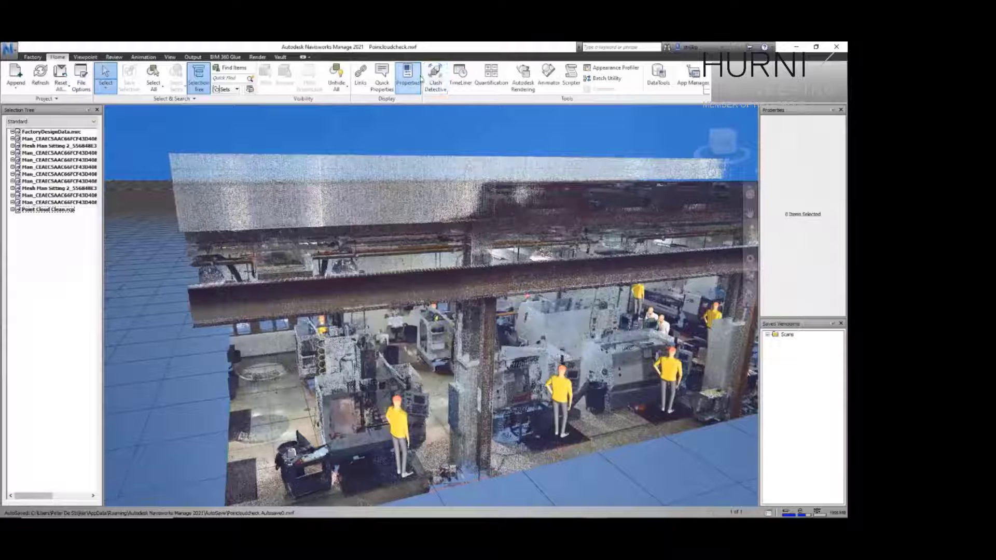
# Step: Add a clash test in Clash Detective and select all Man and Mesh Man Sitting models in both Selection A and Selection B
pyautogui.click(435, 78)
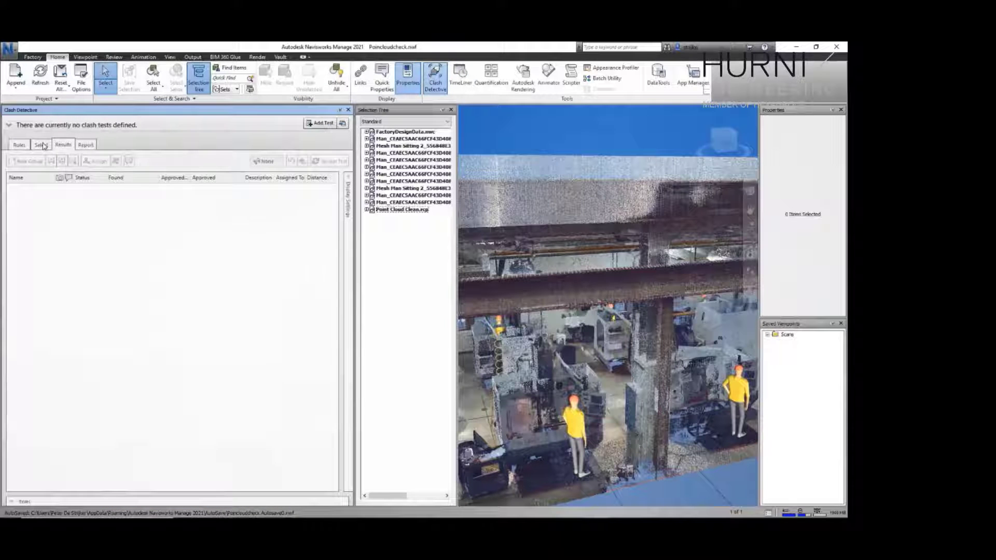
pyautogui.click(322, 125)
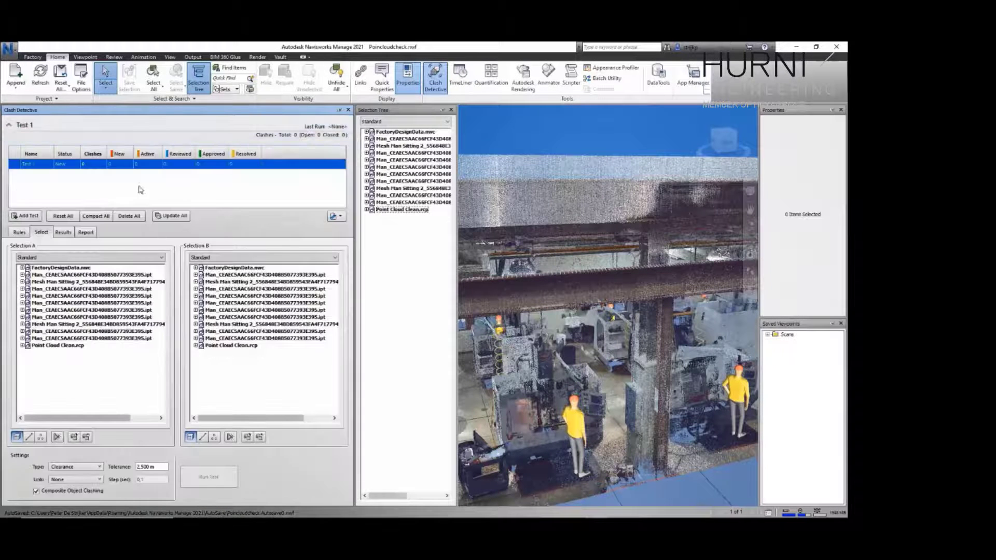
pyautogui.click(64, 275)
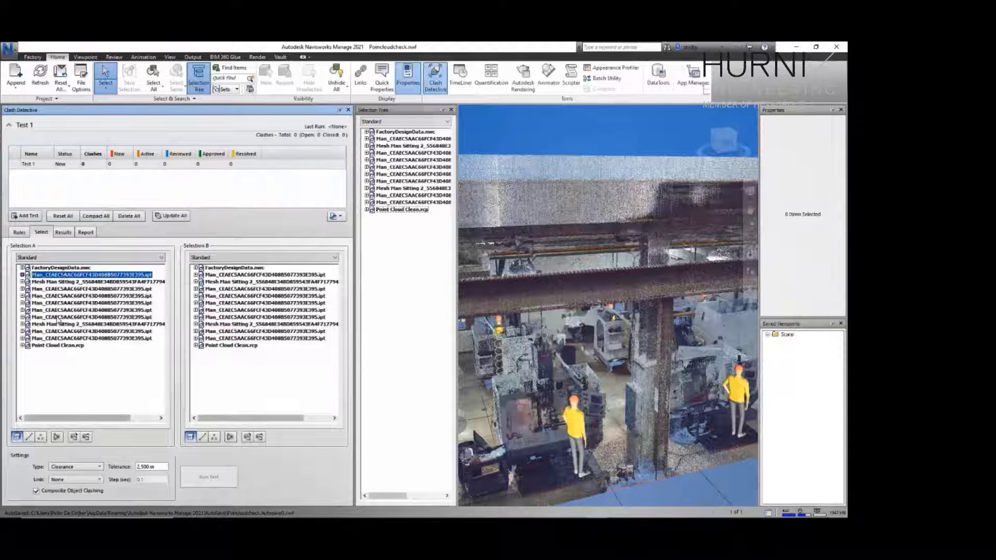
pyautogui.keyDown('shift'); pyautogui.click(58, 338); pyautogui.keyUp('shift')
pyautogui.click(228, 275)
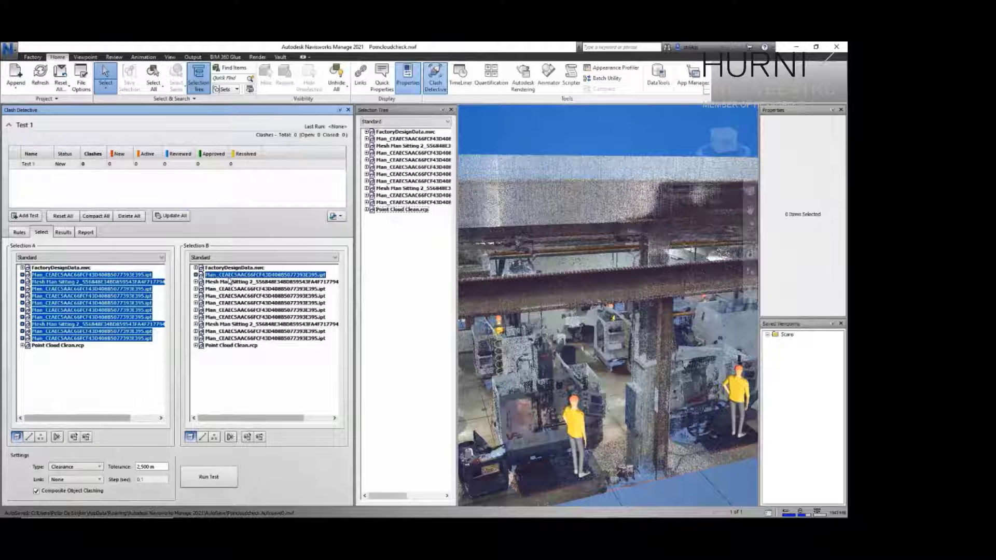
pyautogui.keyDown('shift'); pyautogui.click(225, 338); pyautogui.keyUp('shift')
# Step: Run the operator test with the Clearance type and review Clash2 and Clash3 in its results
pyautogui.click(98, 467)
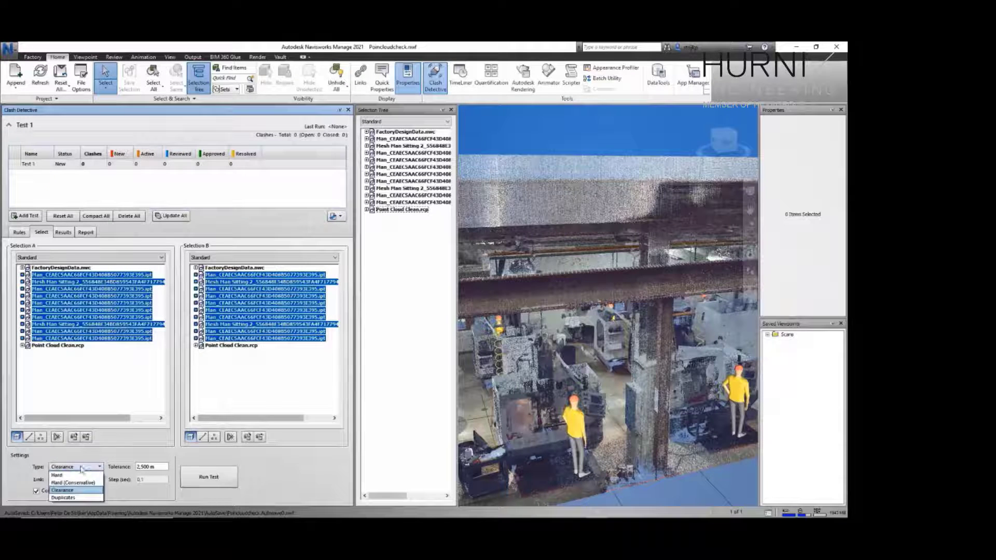
pyautogui.click(69, 493)
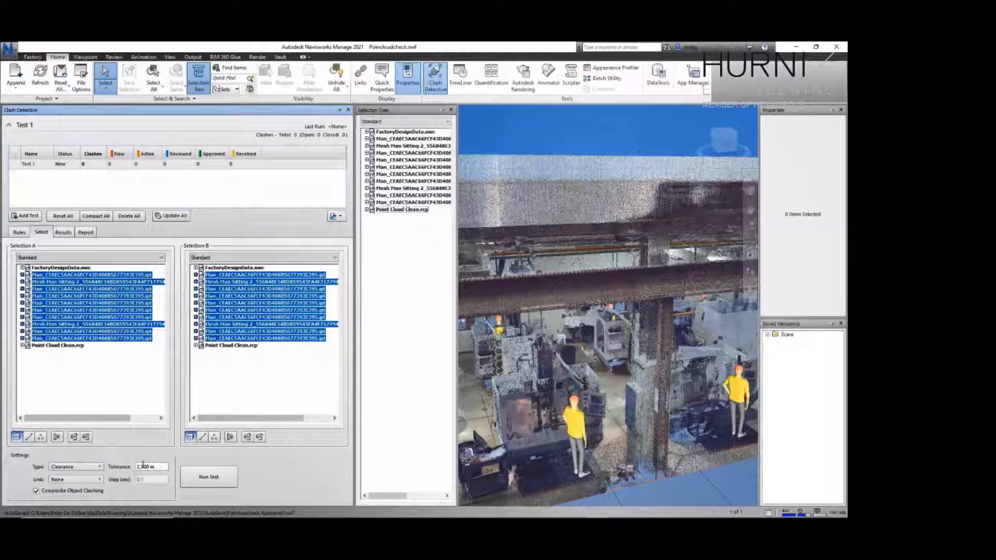
pyautogui.click(207, 478)
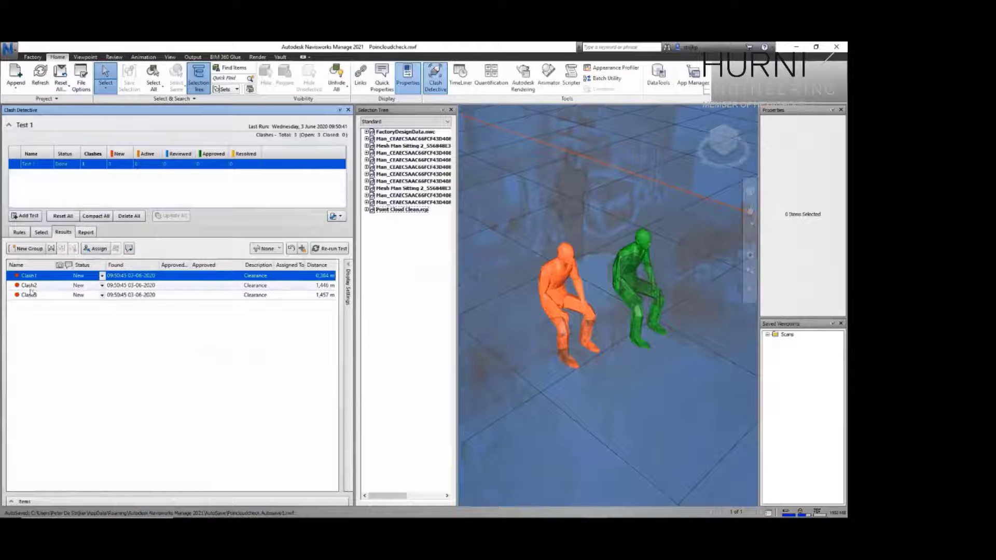
pyautogui.click(29, 286)
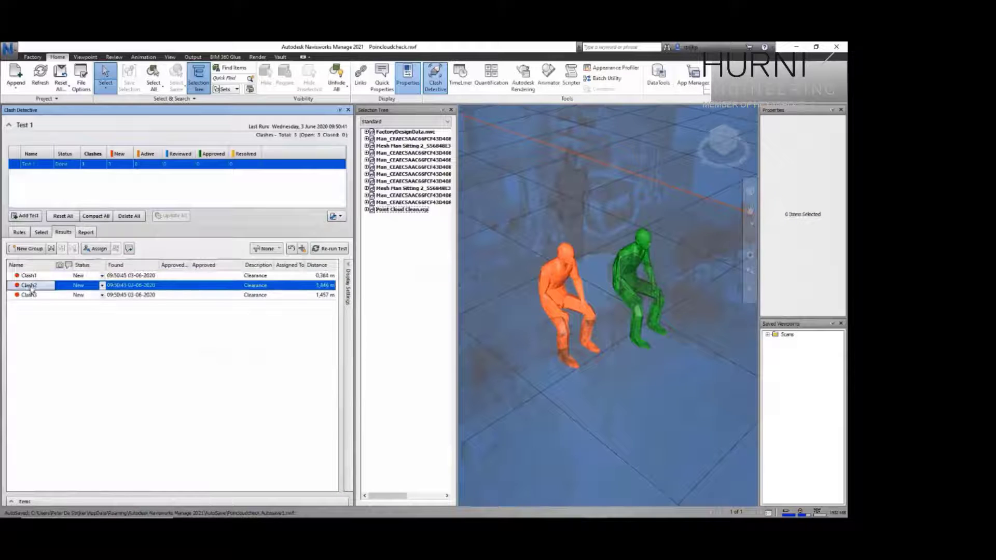
pyautogui.click(30, 296)
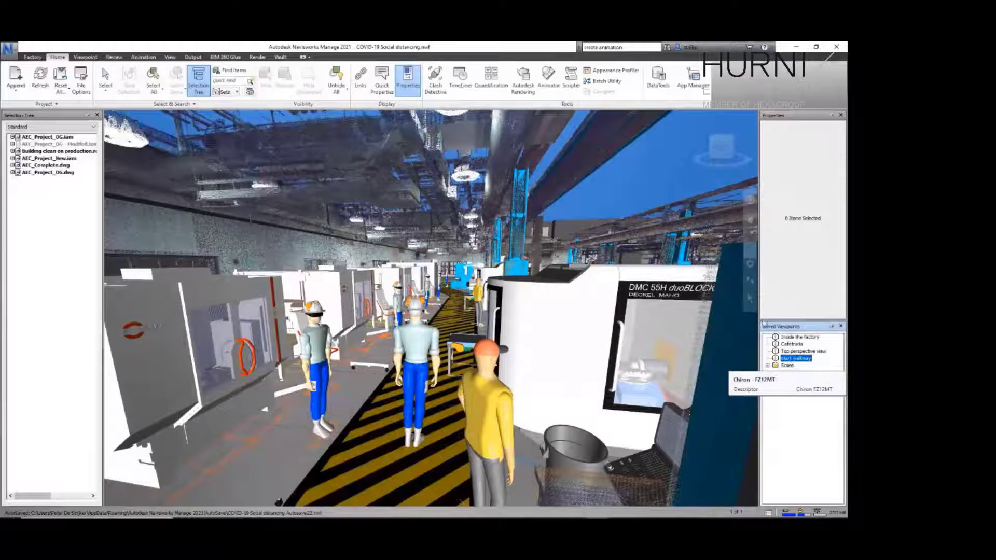
# Step: Play the Man on walkway animation in the Animator, and close the Animator
pyautogui.click(549, 79)
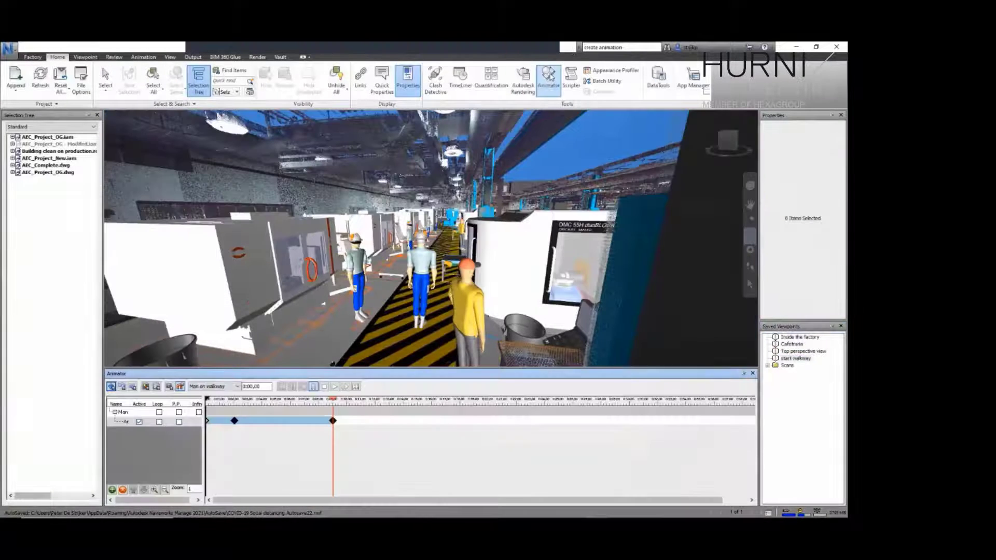
pyautogui.click(335, 387)
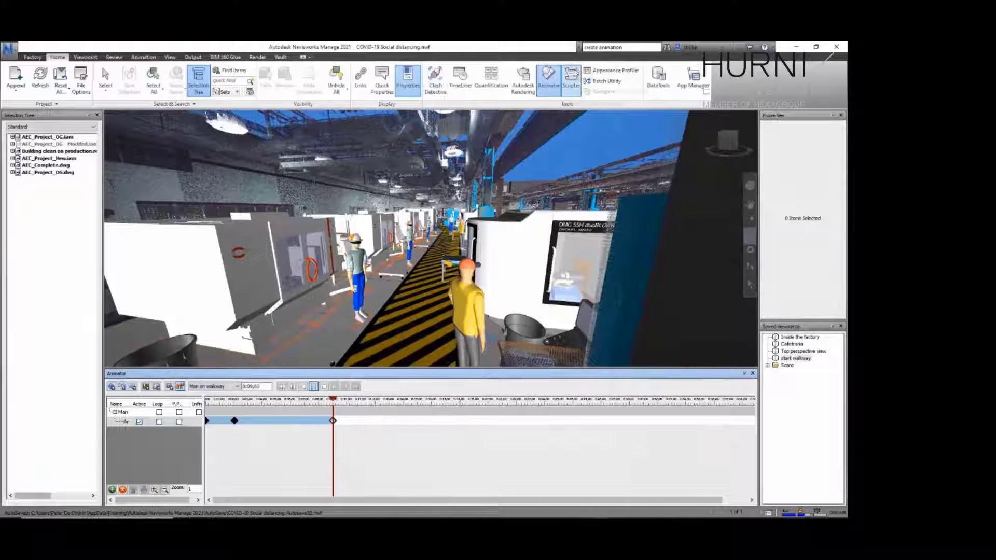
pyautogui.click(753, 373)
# Step: Review the Test 3 clashes in Clash Detective, checking Clash2, Clash4, Clash5 and Clash6 in the model
pyautogui.click(435, 81)
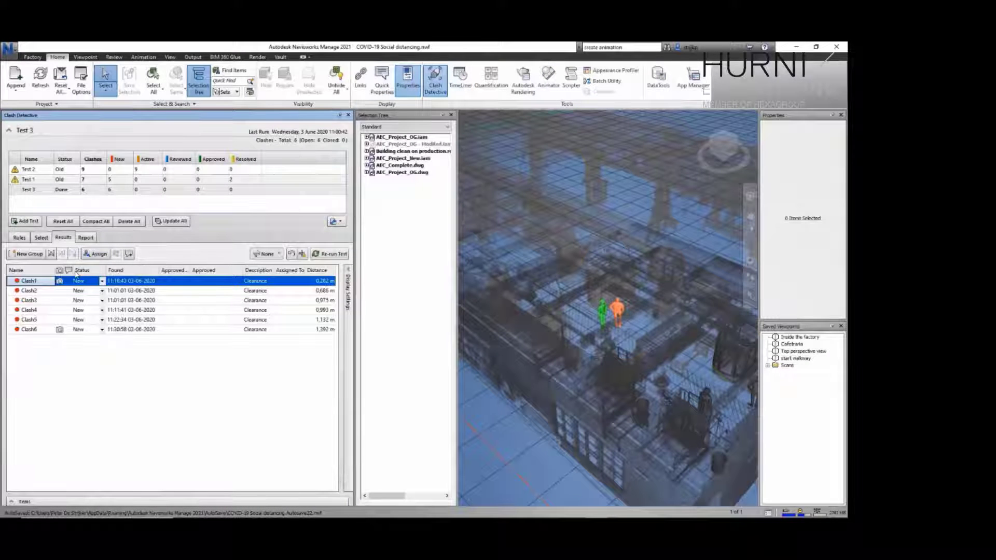
pyautogui.click(29, 292)
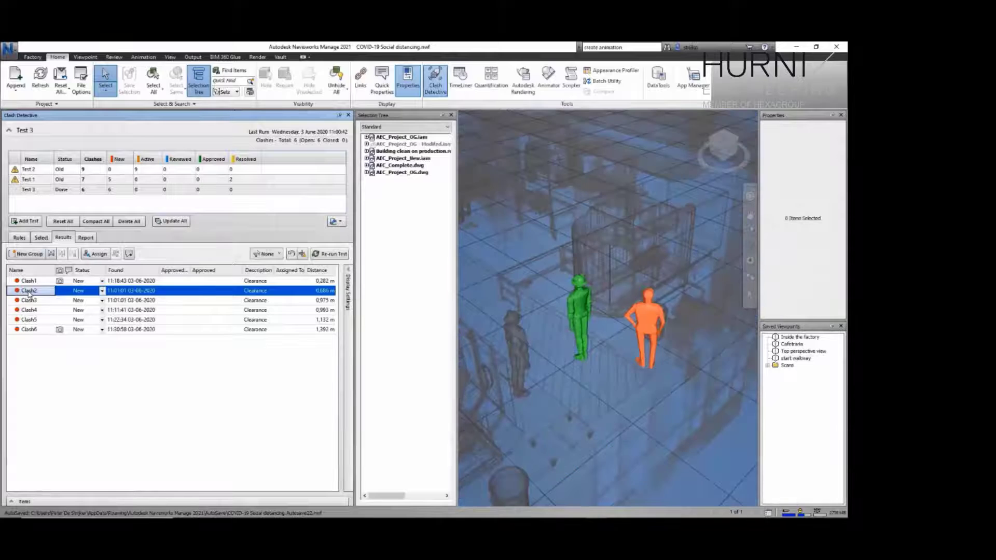
pyautogui.click(30, 310)
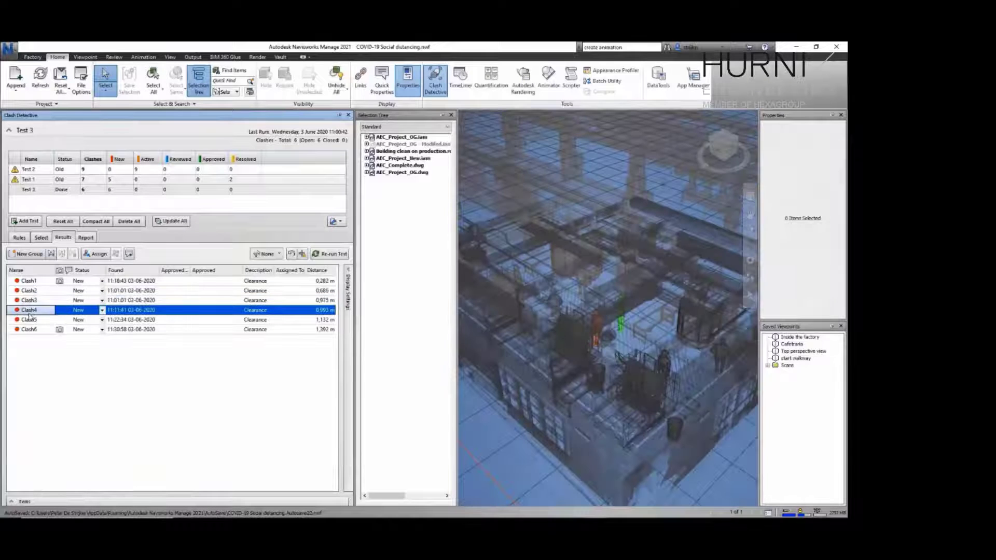
pyautogui.click(29, 320)
pyautogui.click(29, 331)
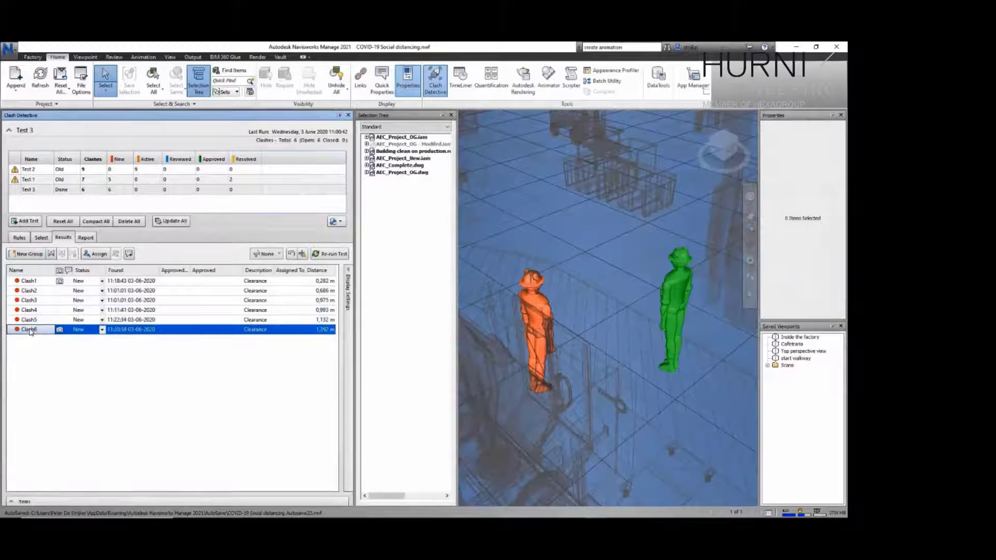
# Step: Link Test 3 to the Man on walkway animation in its selection settings and close Clash Detective
pyautogui.click(41, 238)
pyautogui.click(98, 480)
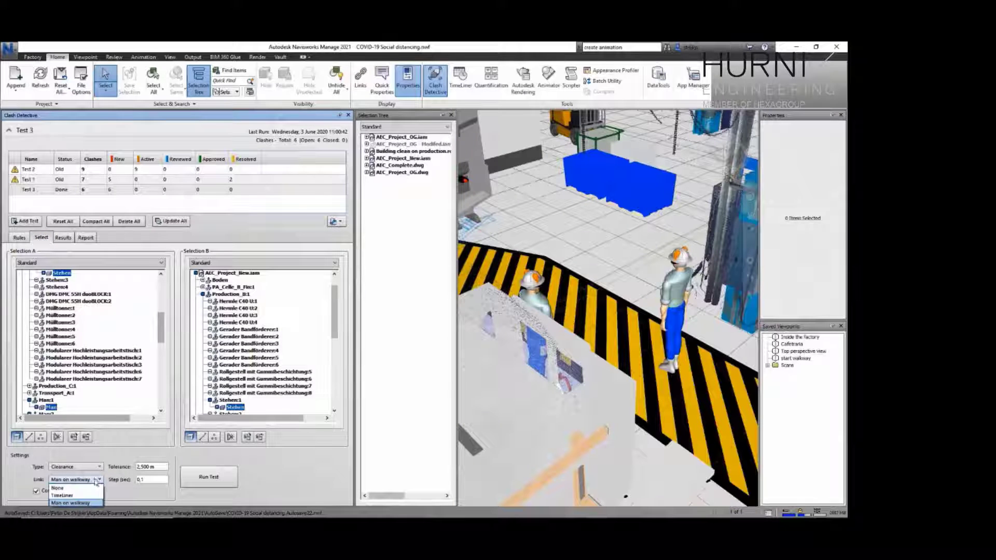
pyautogui.click(70, 503)
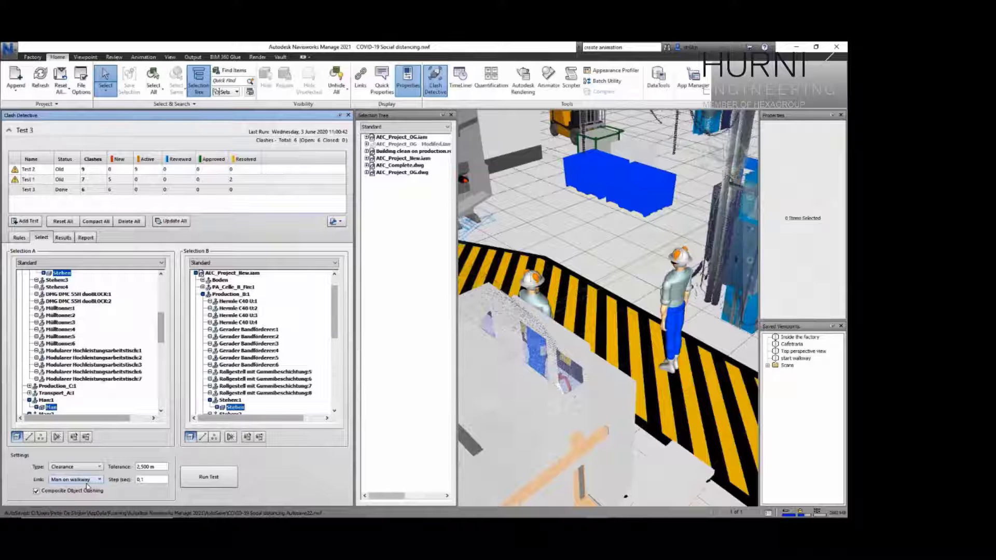
pyautogui.click(348, 114)
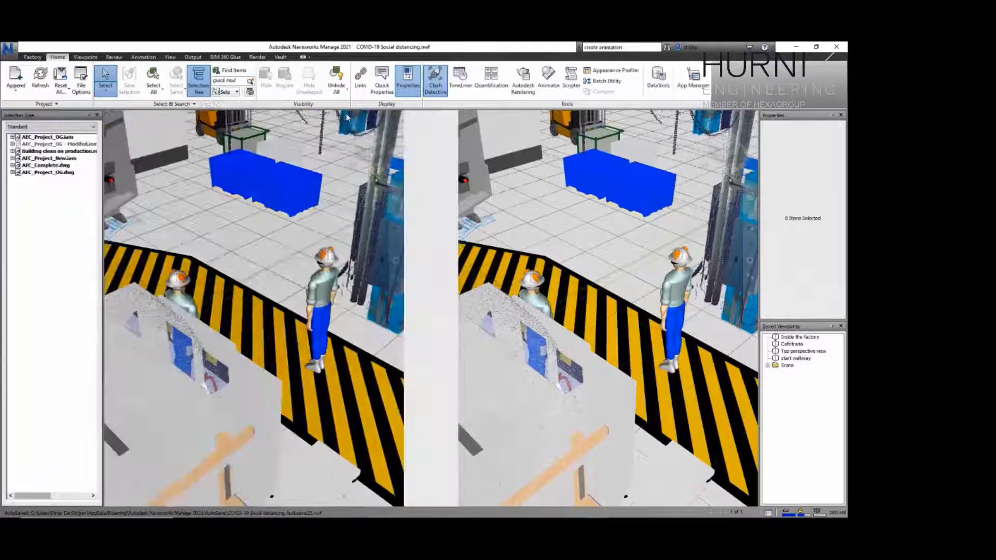
# Step: Show the start walkway and Inside the factory viewpoints and walk the avatar through the hall into the cafeteria
pyautogui.click(794, 359)
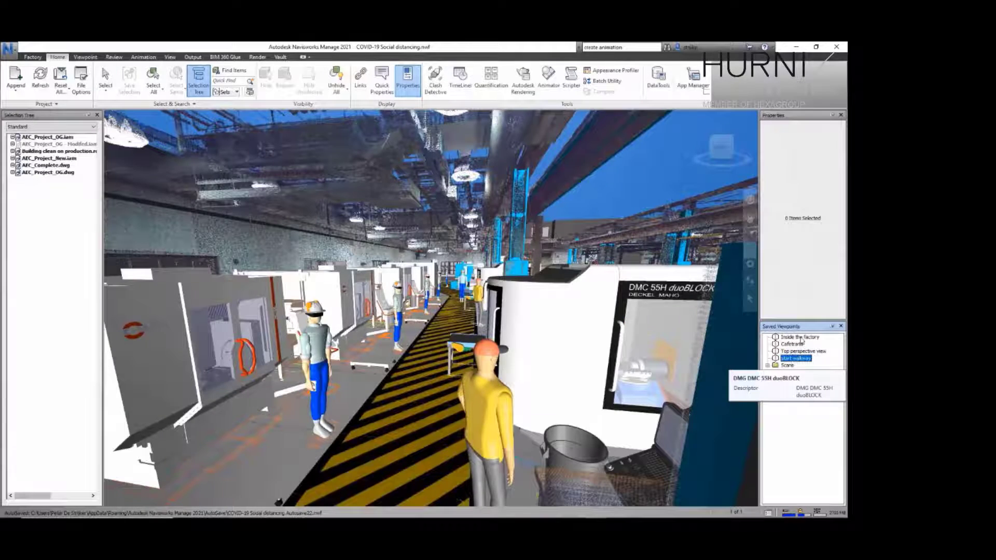
pyautogui.click(802, 340)
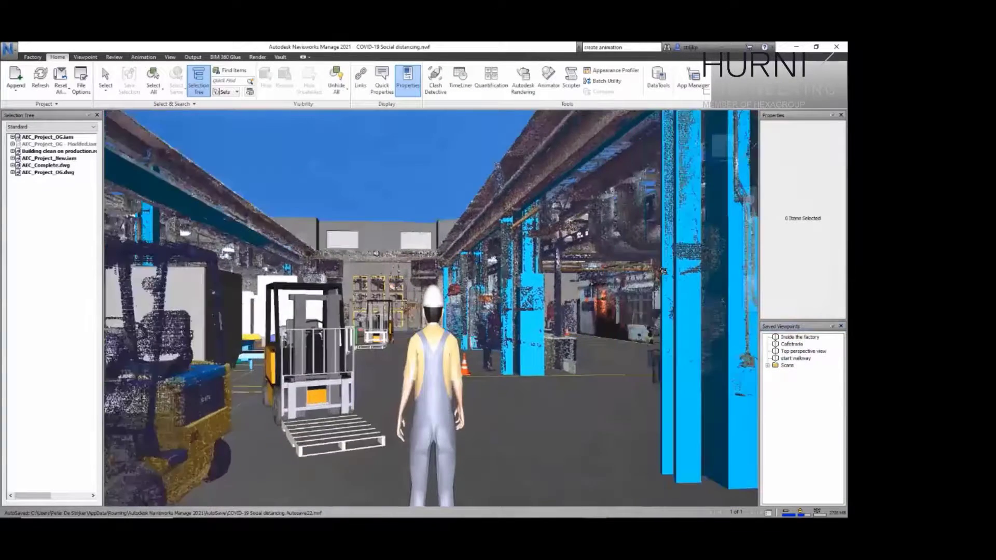
pyautogui.moveTo(664, 271); pyautogui.dragTo(626, 337)
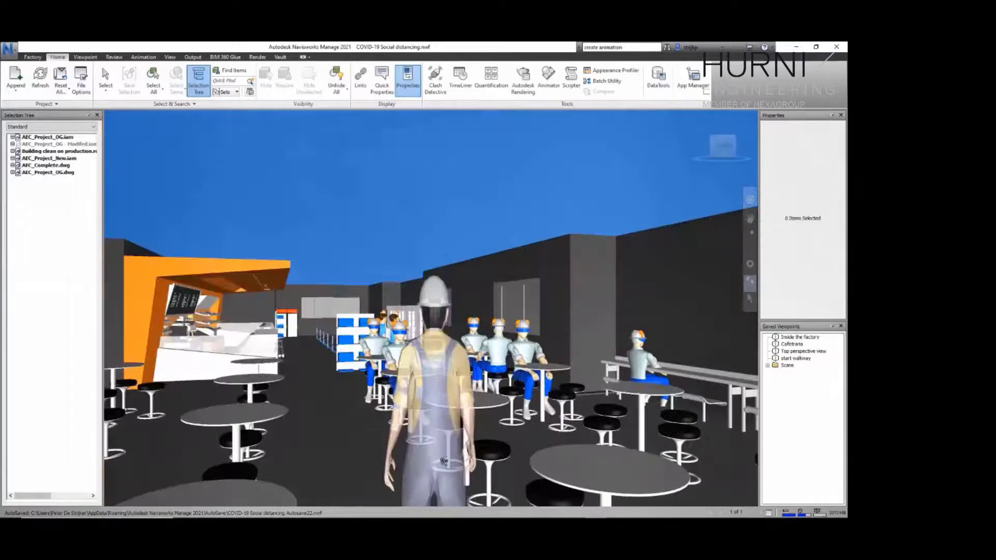
# Step: Reopen Clash Detective, set the type of Test 2 to Clearance and run the test
pyautogui.click(435, 80)
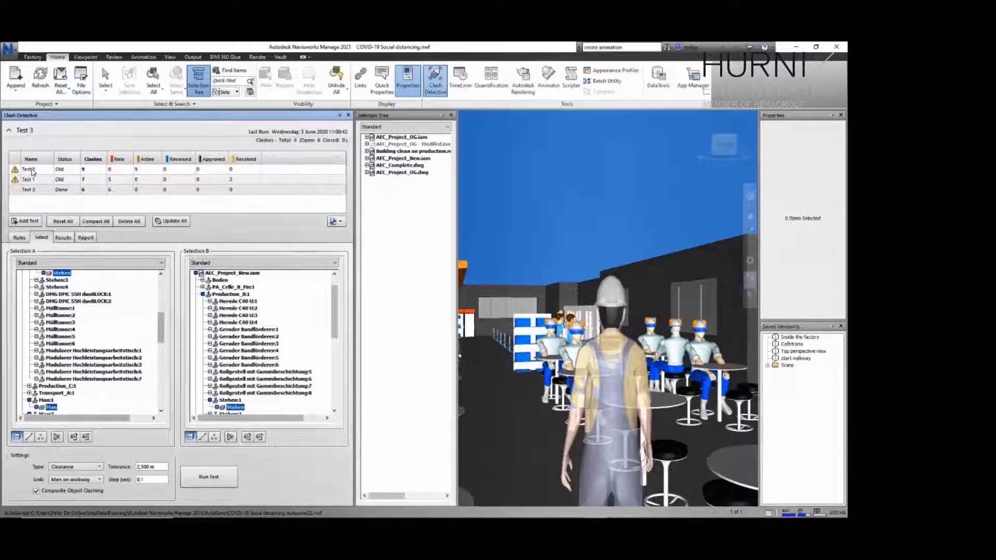
pyautogui.click(31, 169)
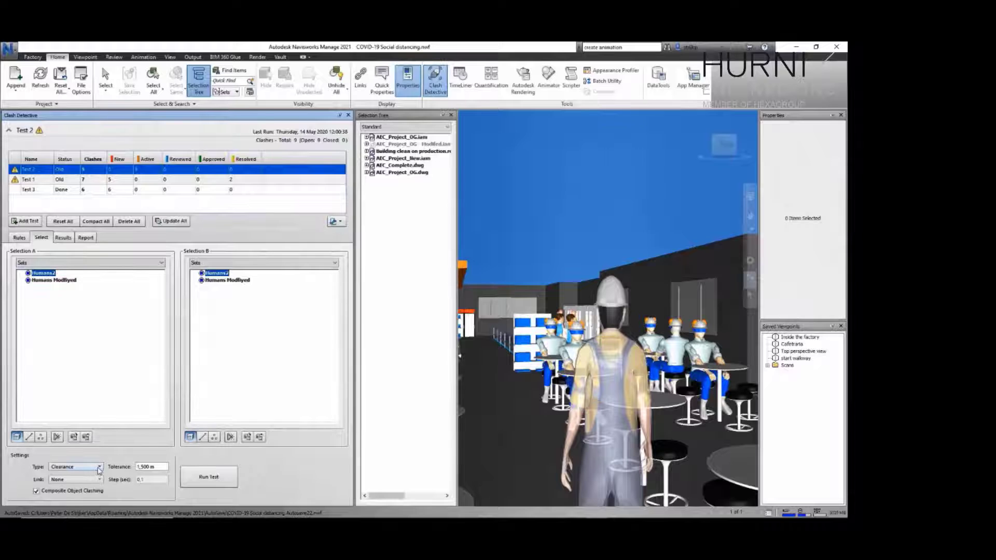
pyautogui.click(96, 468)
pyautogui.click(73, 491)
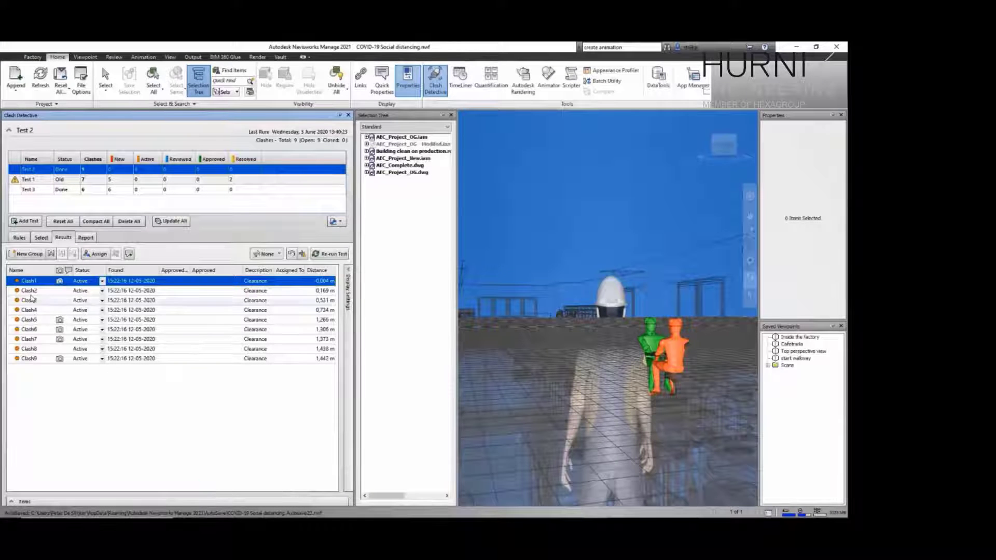
# Step: Review Clash2 through Clash9 of Test 2, examining each highlighted pair of people in the model
pyautogui.click(28, 293)
pyautogui.click(28, 301)
pyautogui.click(28, 310)
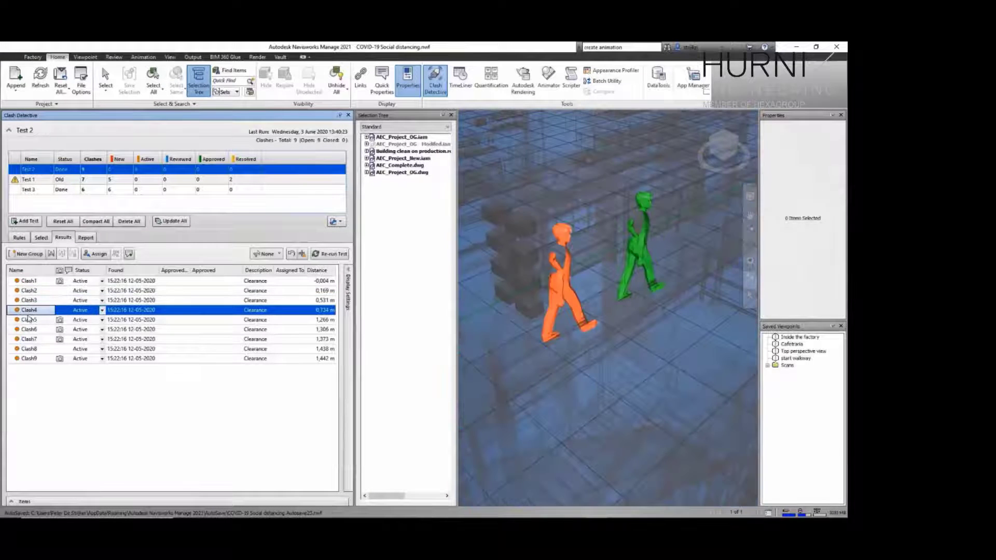
pyautogui.click(29, 320)
pyautogui.click(29, 330)
pyautogui.click(28, 340)
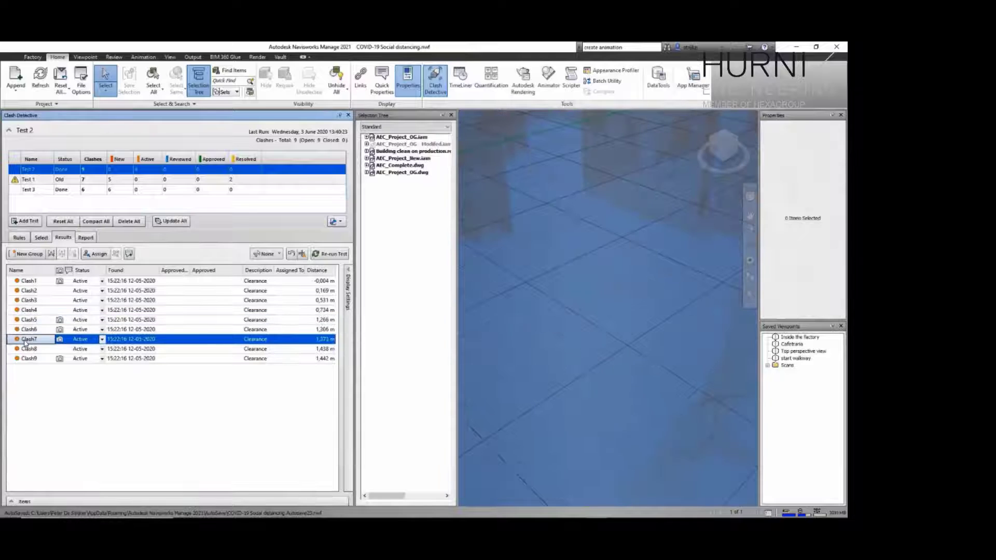
pyautogui.click(28, 349)
pyautogui.click(28, 358)
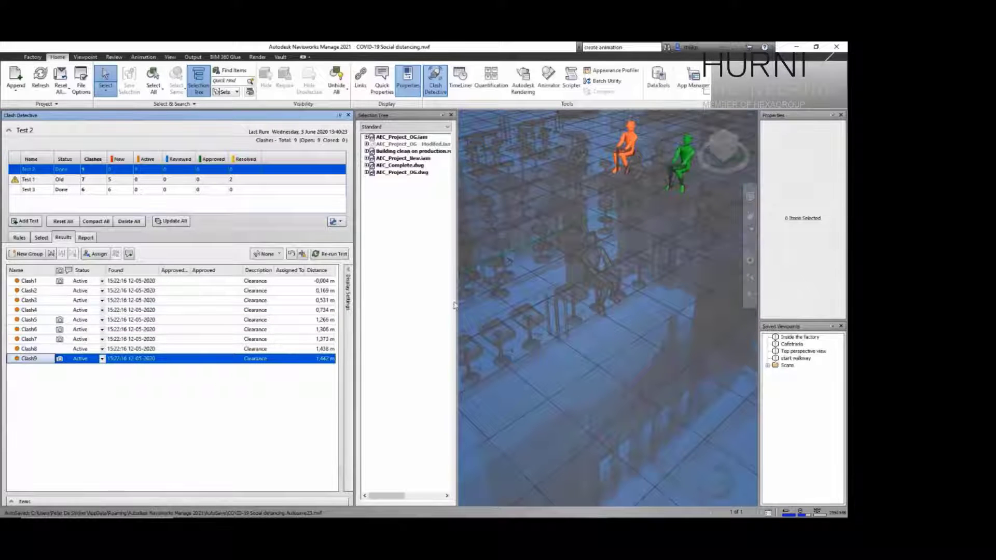
pyautogui.scroll(-3, 556, 286)
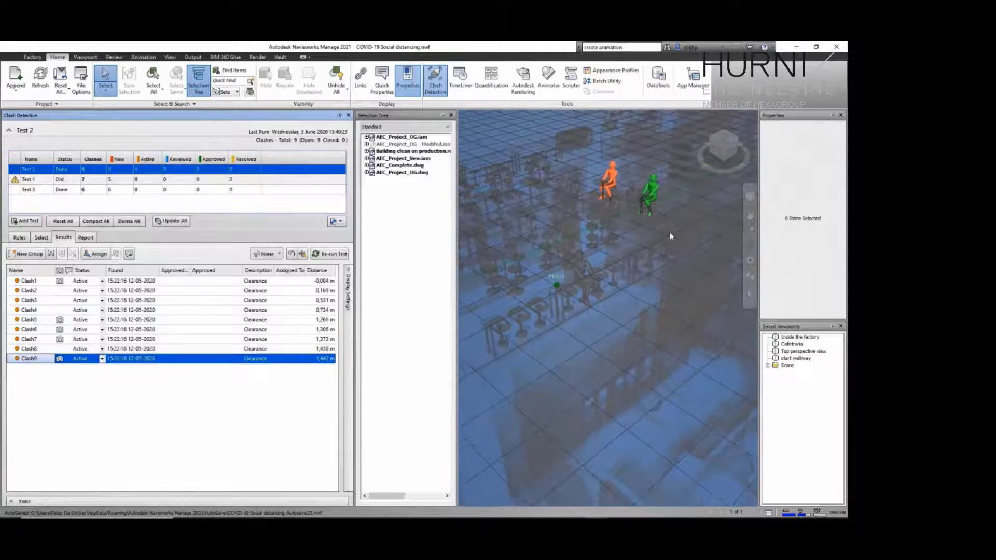
# Step: Restore the cafeteria viewpoint, narrow the Clash Detective window beside Test 2's selection settings and walk the avatar in among the tables
pyautogui.click(793, 344)
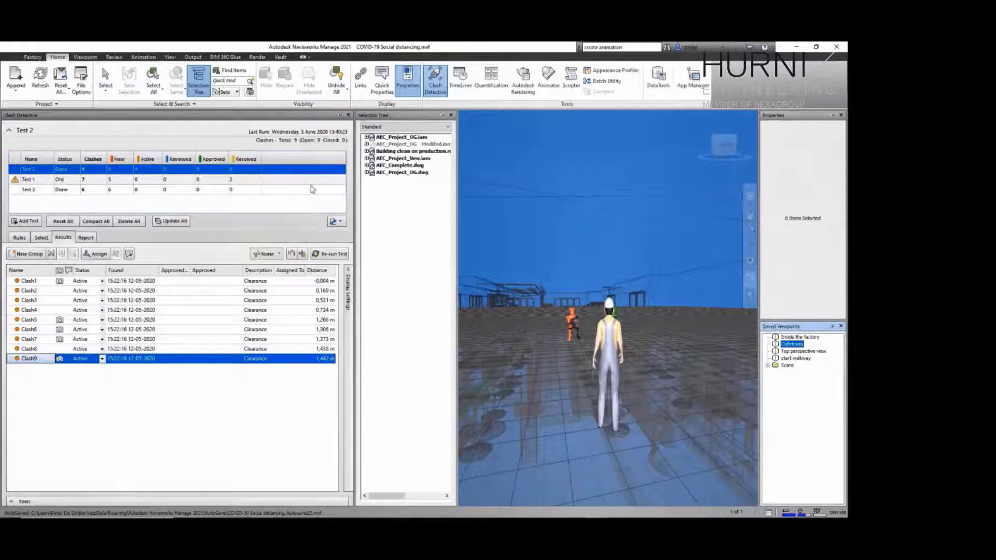
pyautogui.click(42, 238)
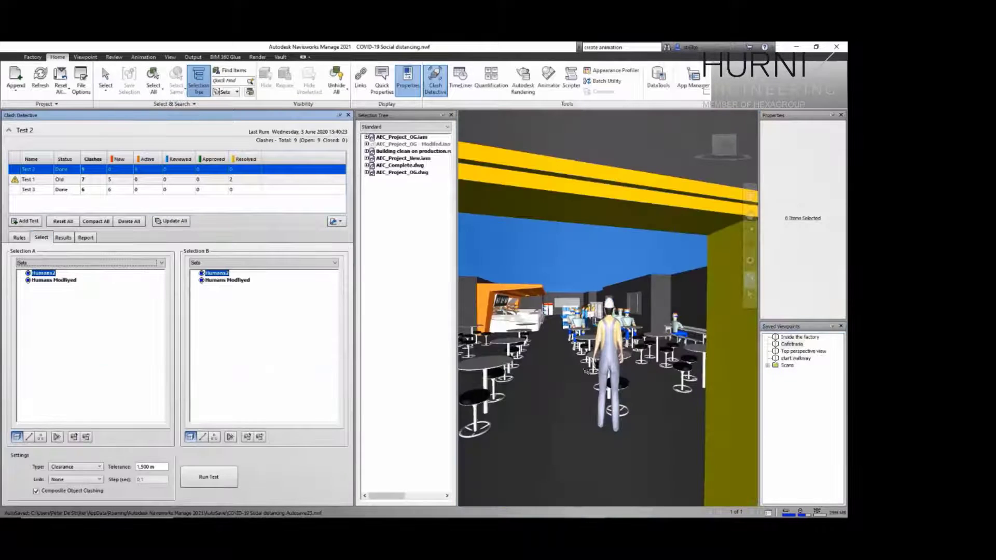
pyautogui.moveTo(353, 184); pyautogui.dragTo(257, 183)
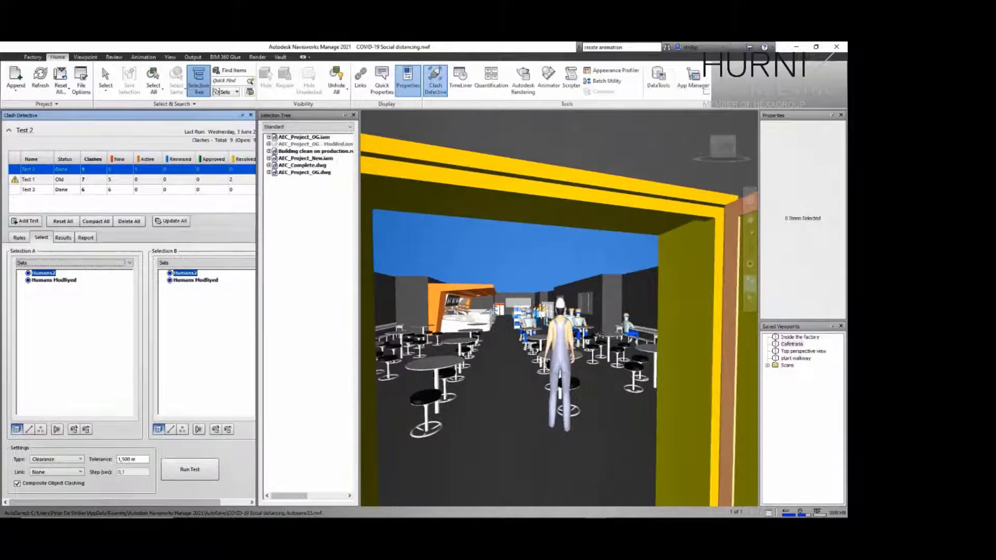
pyautogui.moveTo(487, 398); pyautogui.dragTo(602, 298)
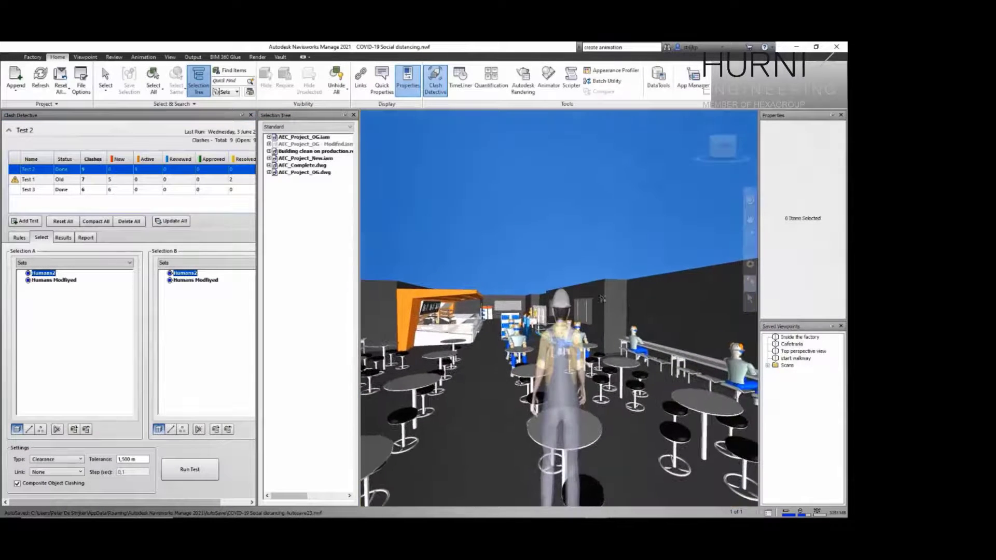
# Step: Hide AEC_Project_OG.iam and unhide the modified AEC_Project_OG assembly to swap the cafeteria layout
pyautogui.rightClick(311, 139)
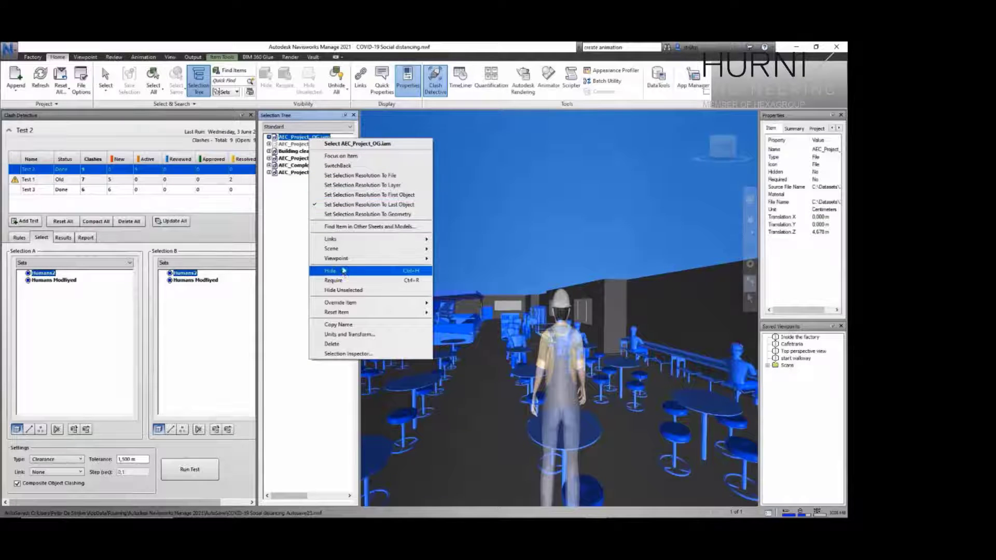
pyautogui.click(344, 270)
pyautogui.click(315, 144)
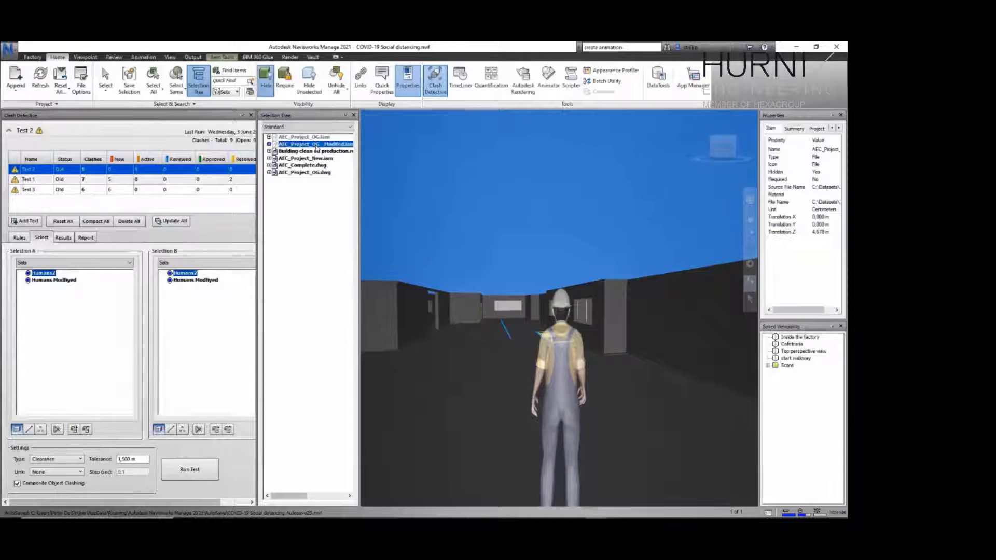
pyautogui.rightClick(316, 146)
pyautogui.click(355, 278)
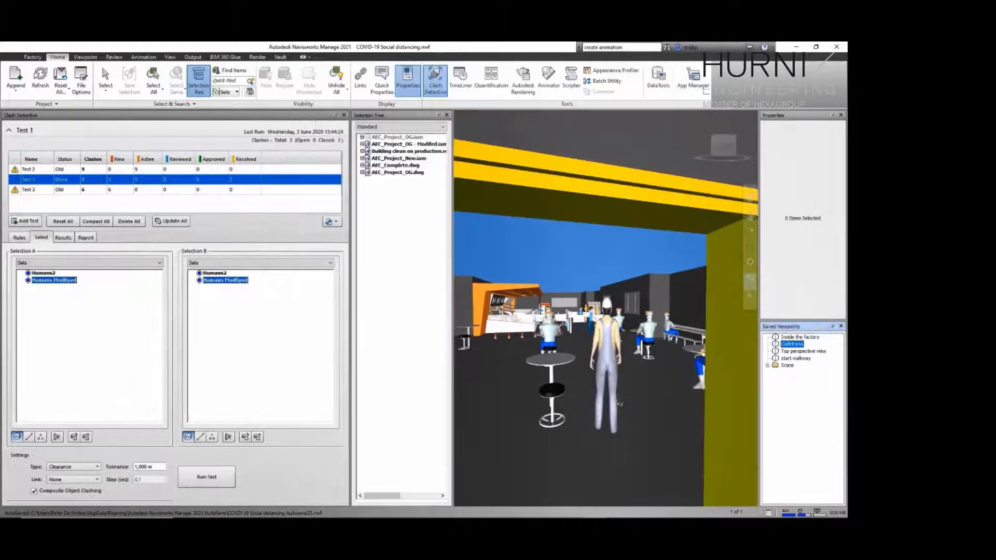
# Step: Walk the avatar through the modified cafeteria layout to examine the seating distances, and close Clash Detective
pyautogui.moveTo(628, 391); pyautogui.dragTo(604, 329)
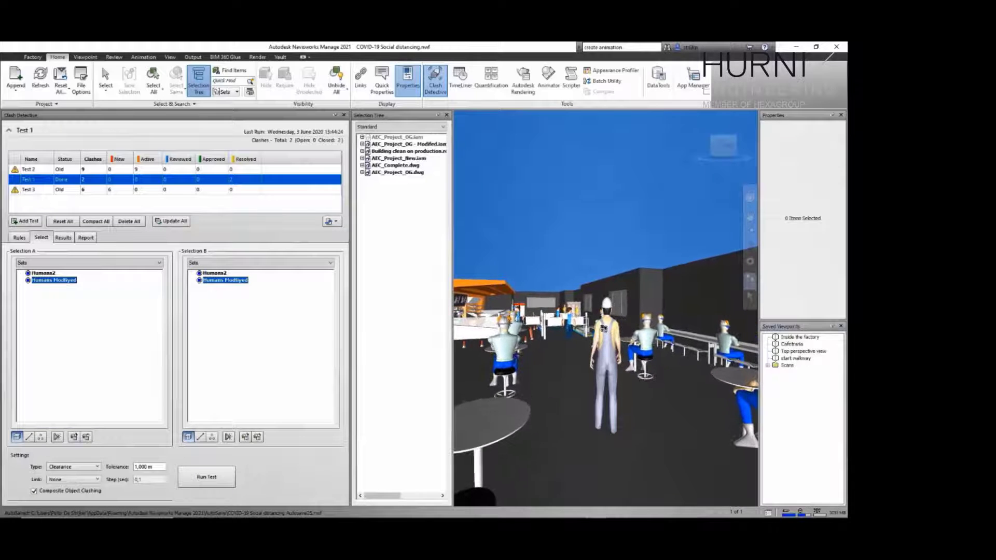
pyautogui.click(343, 115)
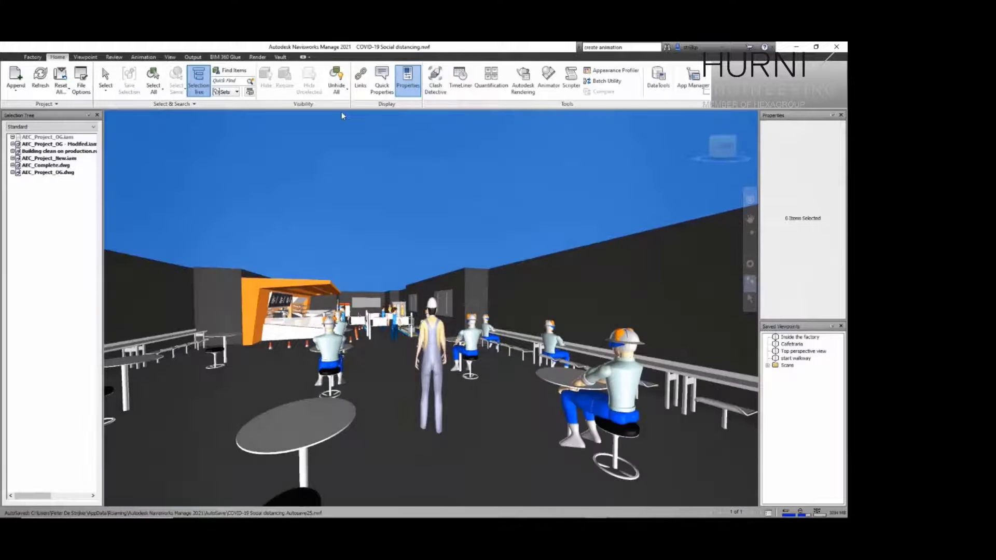